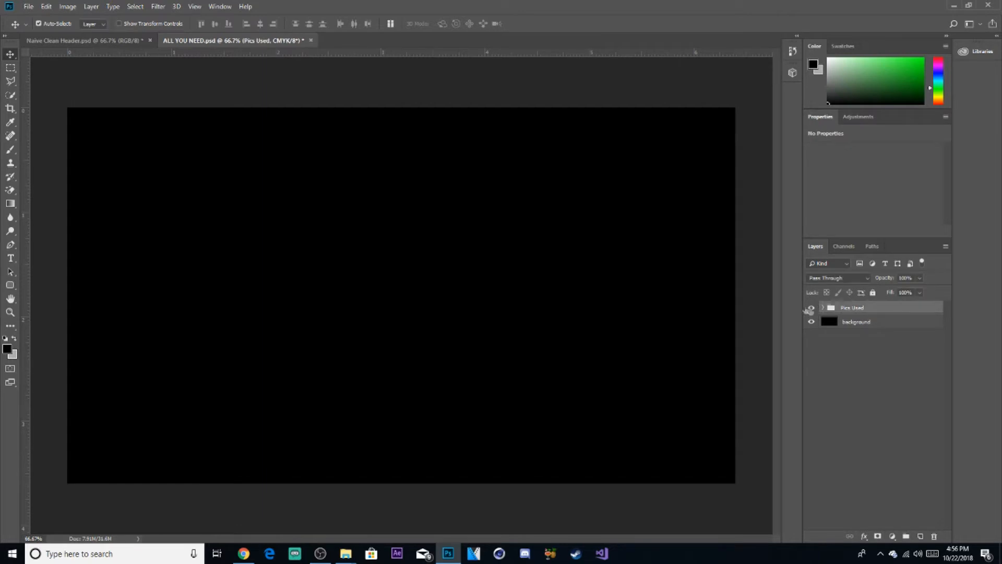
Step: Create a new document 1500 pixels wide and 500 pixels high
left_click(27, 7)
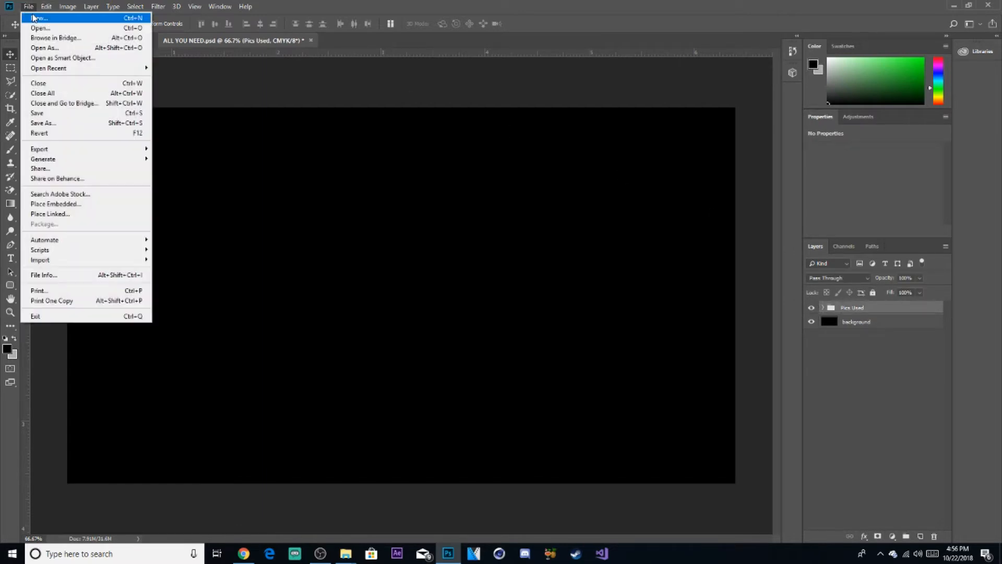
left_click(38, 17)
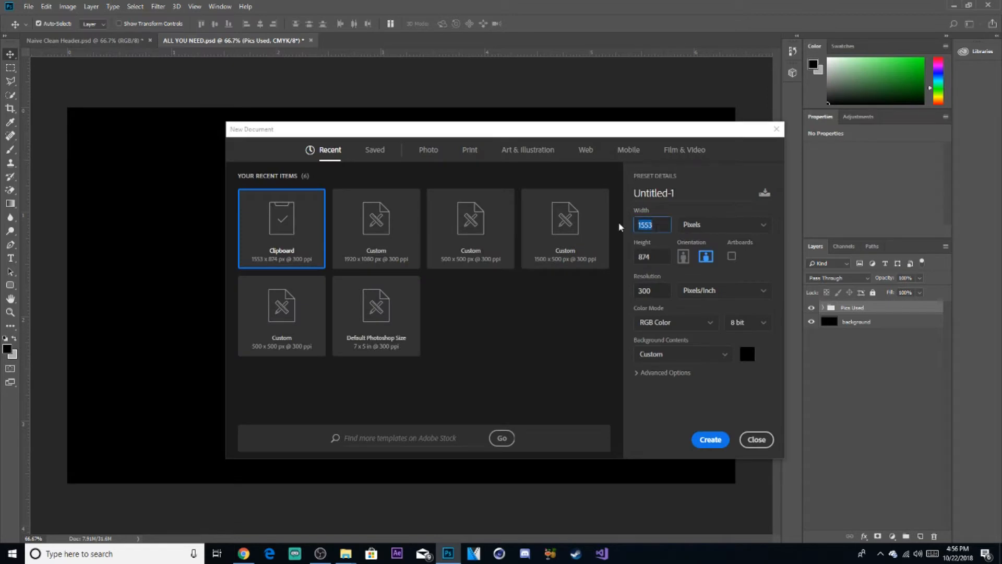
type("1500")
key("Tab")
type("500")
key("Return")
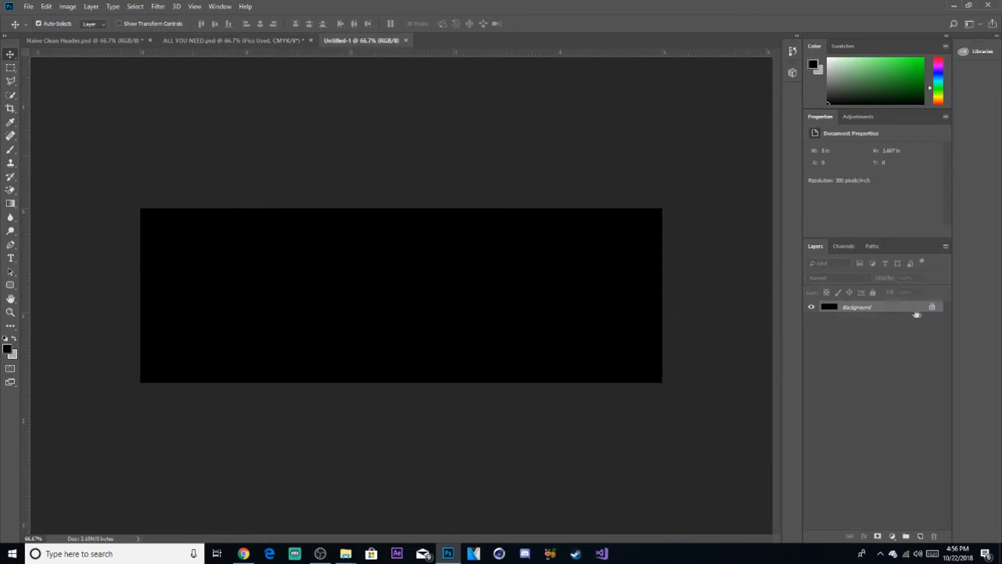
Step: Replace the locked black background layer with a new empty layer
left_click(932, 308)
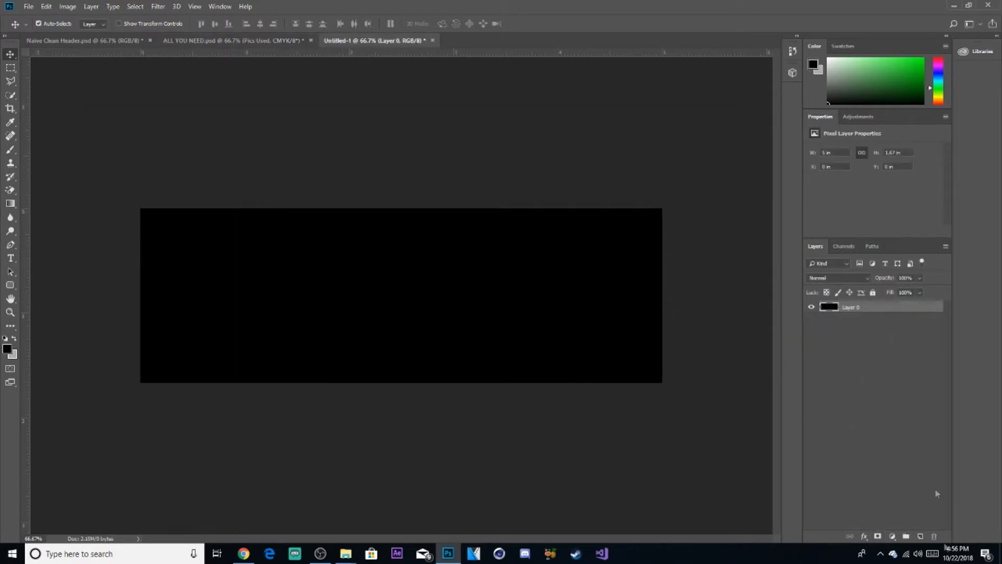
left_click(920, 536)
left_click(872, 322)
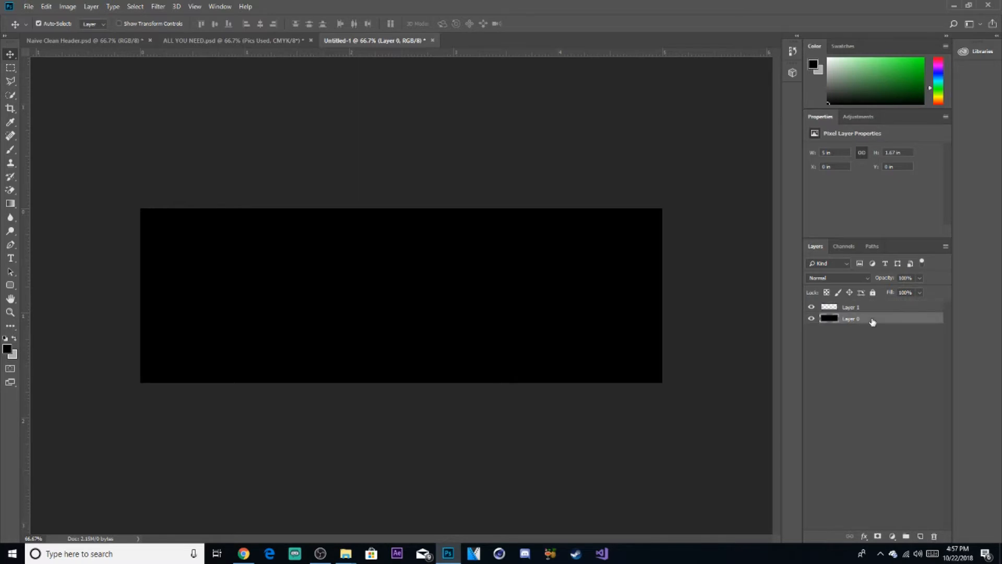
key("Delete")
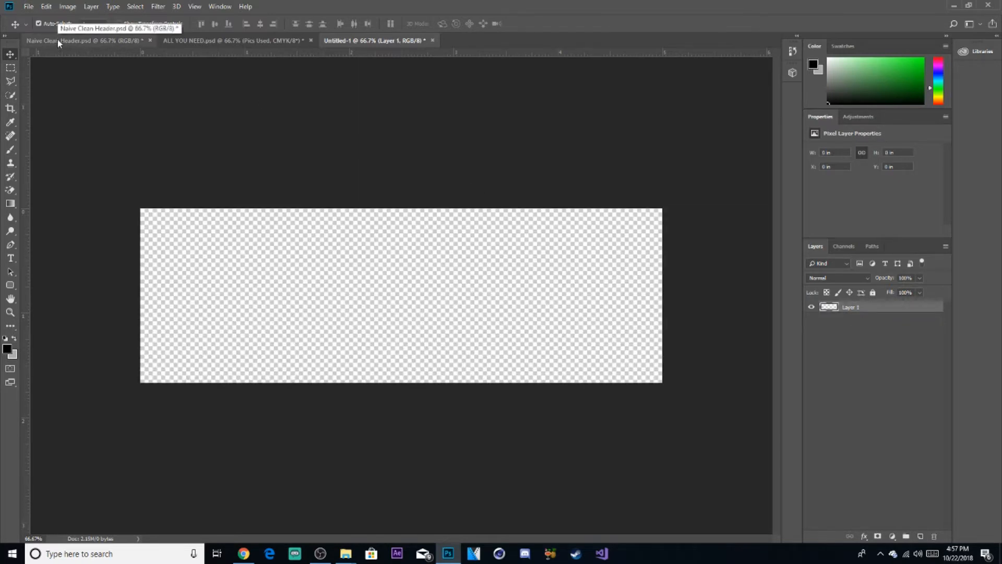
Step: Paint the entire canvas of the empty layer white (#ffffff) with the Brush tool
left_click(10, 150)
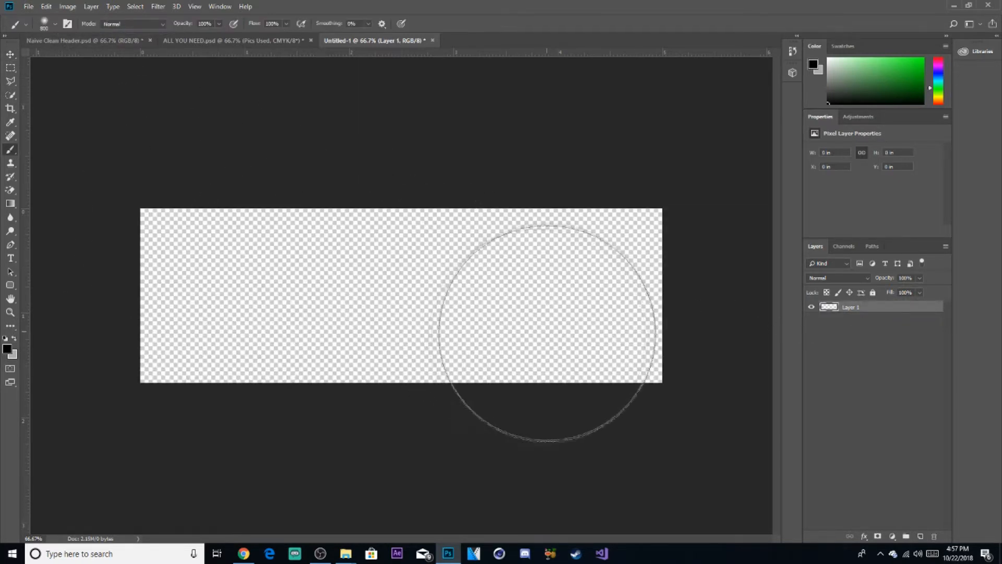
left_click(7, 349)
type("ffffff")
left_click(870, 310)
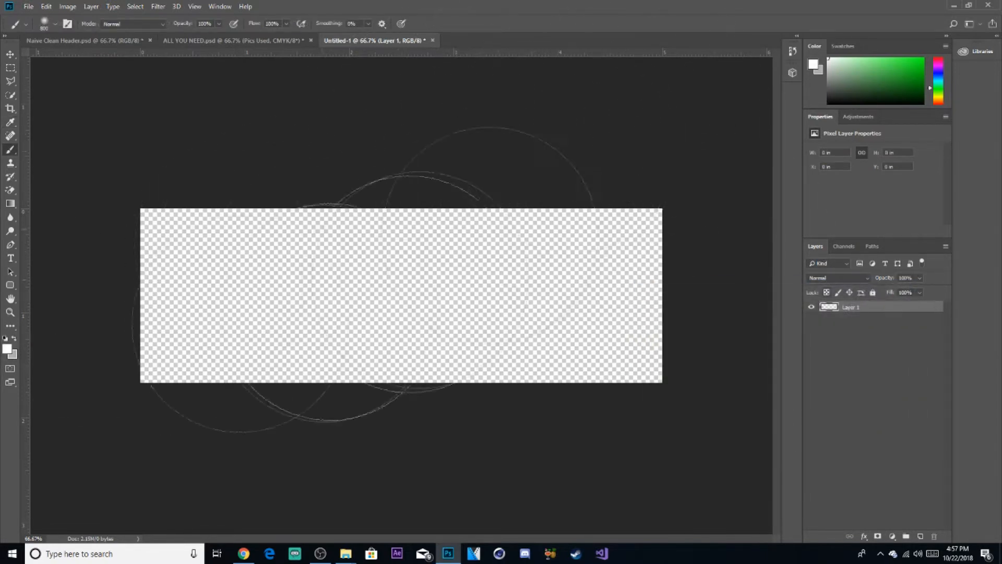
mouse_move(134, 130)
left_mouse_down()
mouse_move(143, 516)
mouse_move(228, 559)
mouse_move(548, 563)
mouse_move(592, 492)
left_mouse_up()
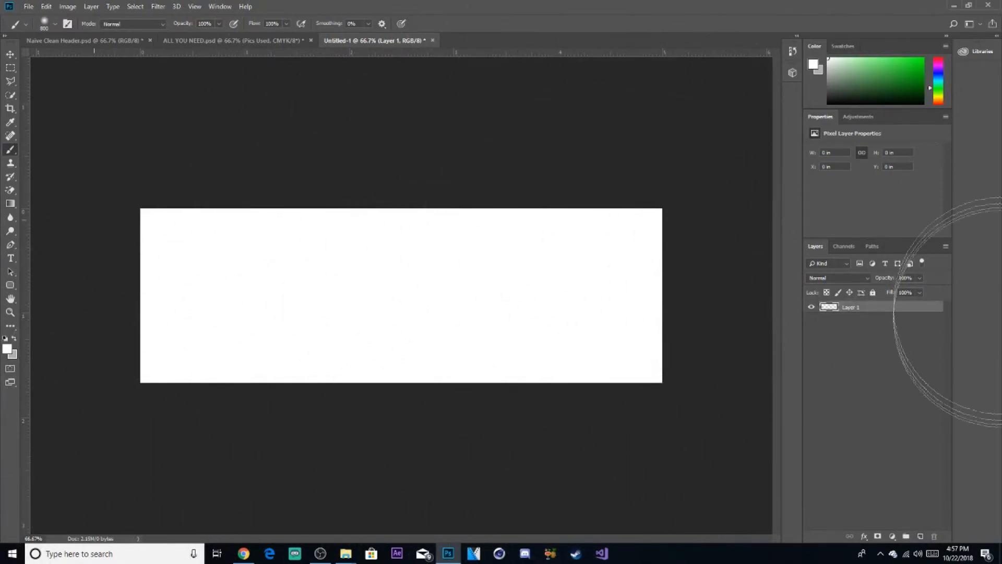
left_click(10, 54)
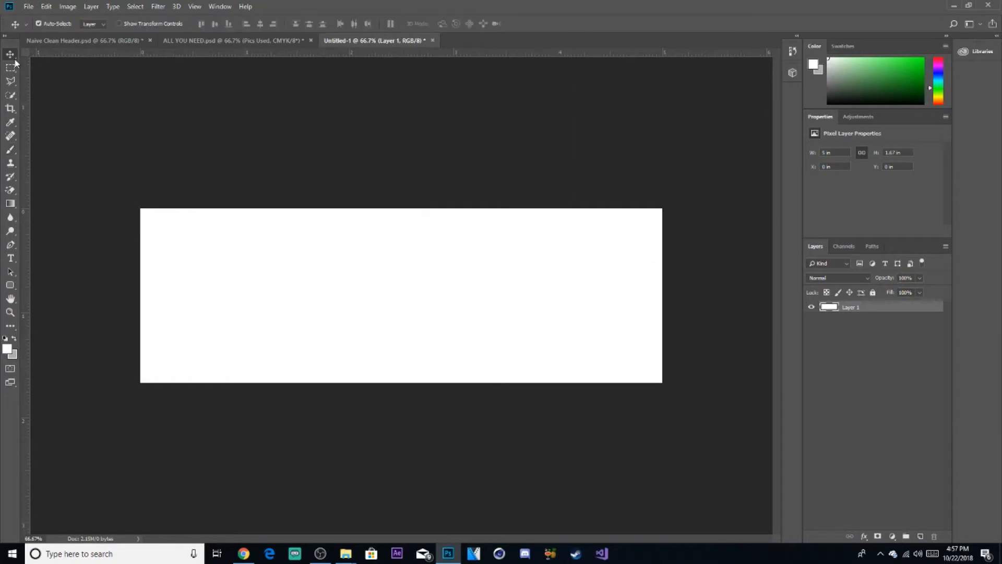
double_click(934, 308)
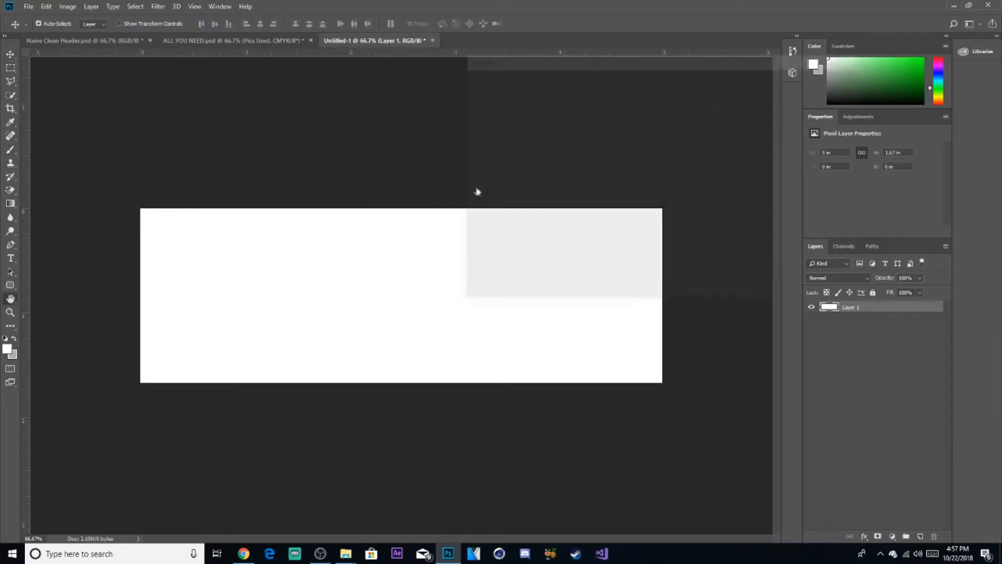
left_click(472, 215)
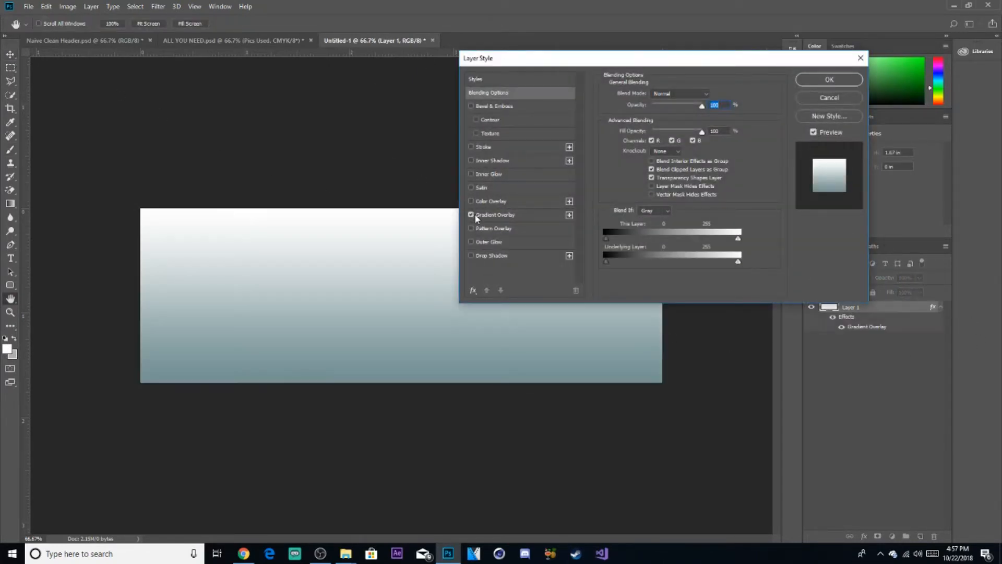
left_click(488, 215)
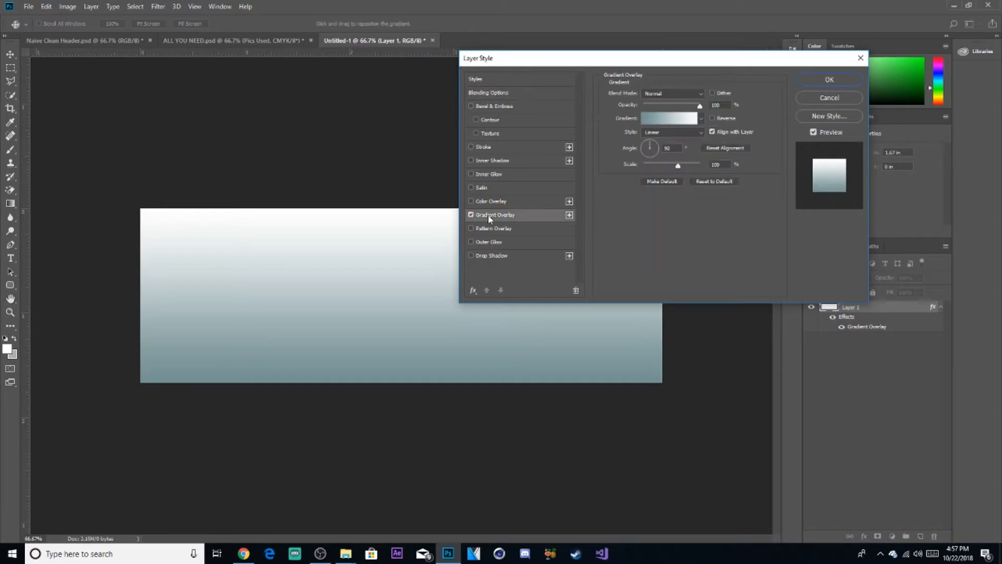
left_click(666, 117)
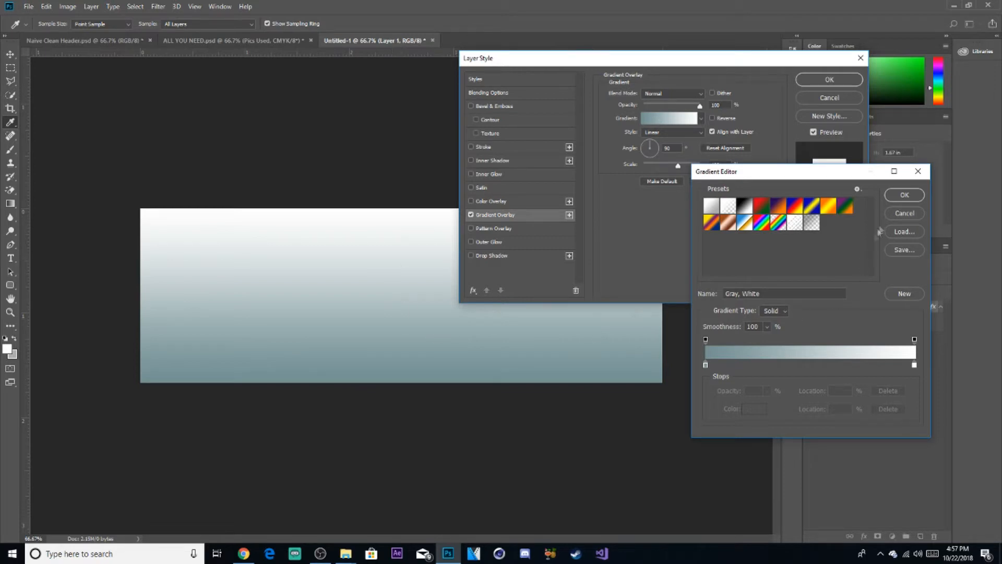
left_click(898, 214)
key("Escape")
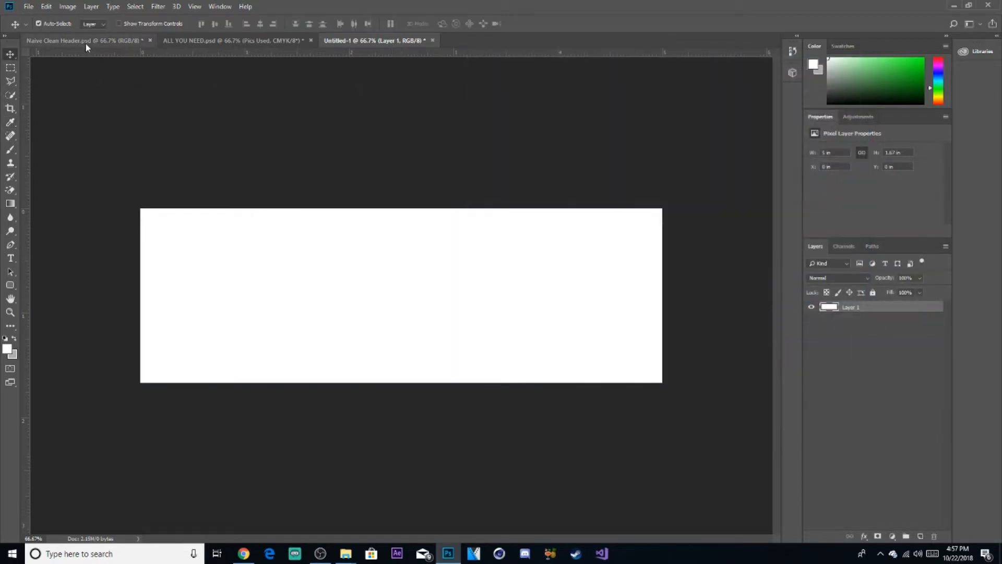
Step: Examine Layer 1 of Naive Clean Header.psd with and without its Gradient Overlay effect
left_click(86, 43)
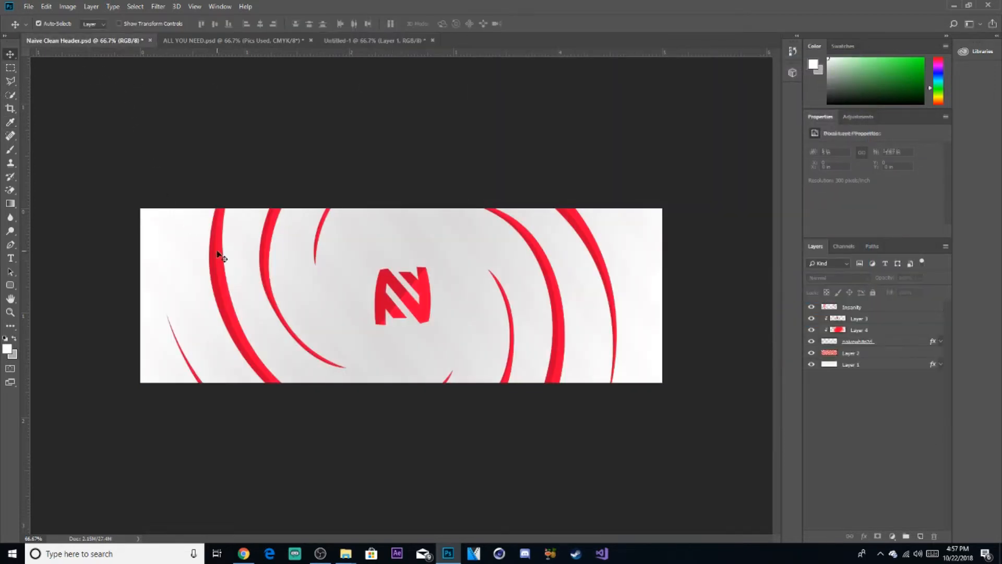
left_click(941, 365)
left_click(833, 375)
left_click(833, 375)
left_click(833, 374)
left_click(833, 375)
left_click(833, 375)
left_click(833, 375)
left_click(833, 375)
left_click(832, 375)
left_click(833, 374)
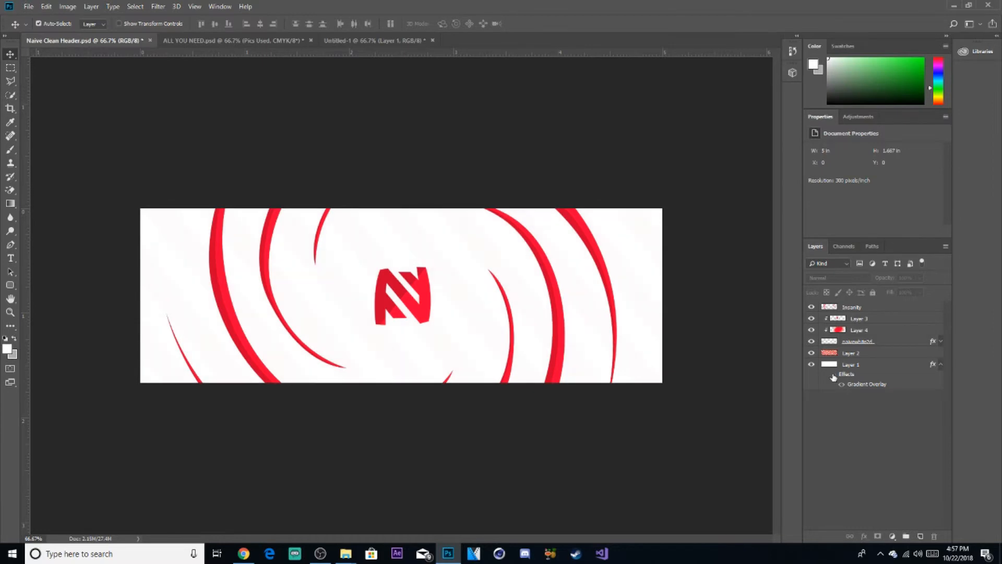
left_click(833, 374)
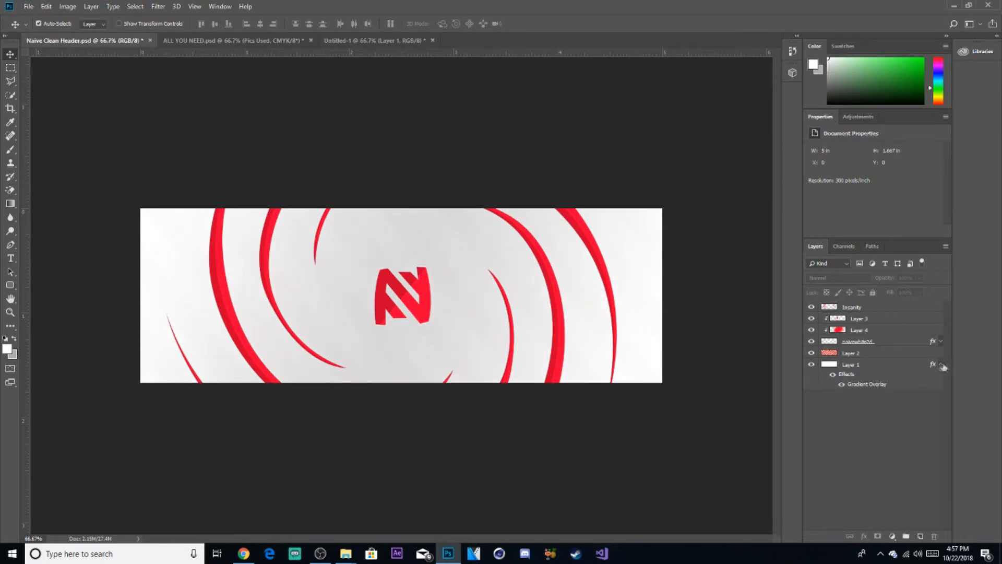
left_click(941, 365)
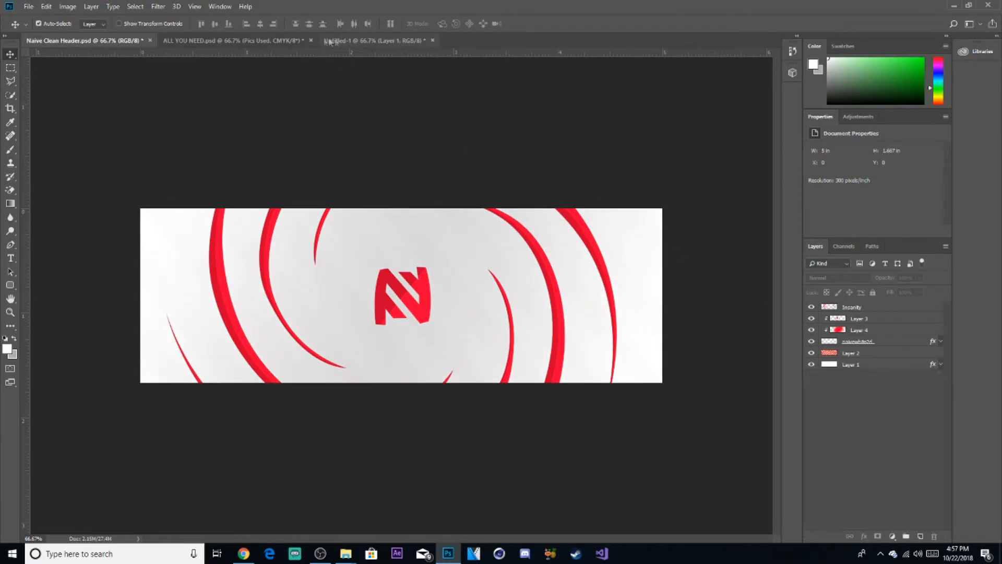
Step: Add a Gradient Overlay to Layer 1 of the untitled document and set the gradient's gray starting color stop to white
left_click(374, 40)
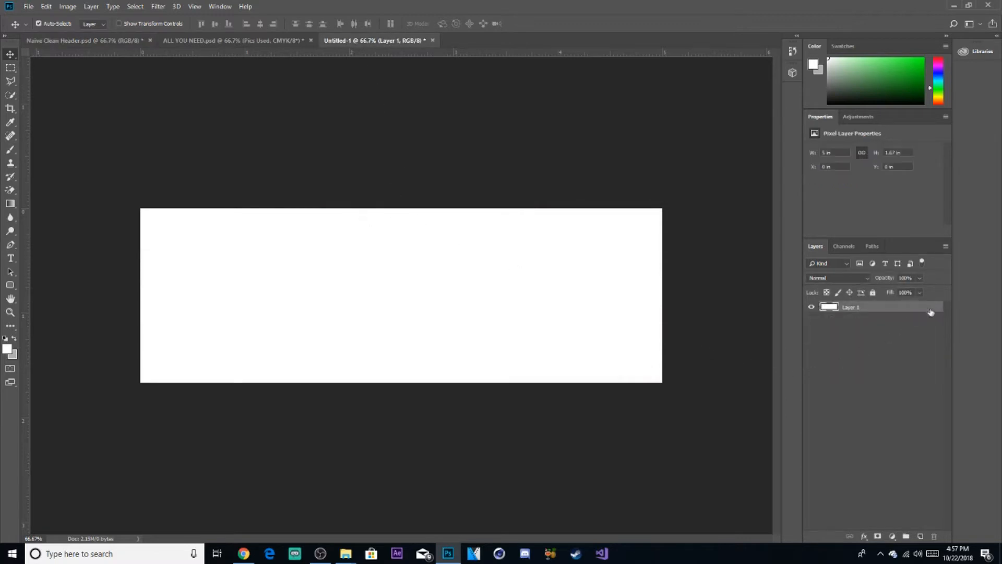
double_click(930, 312)
left_click(487, 217)
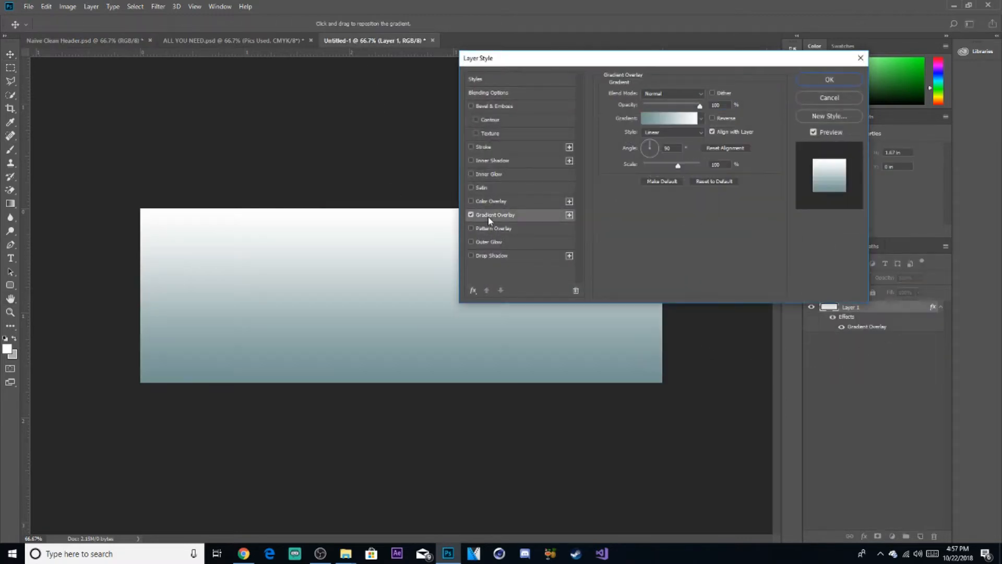
left_click(652, 117)
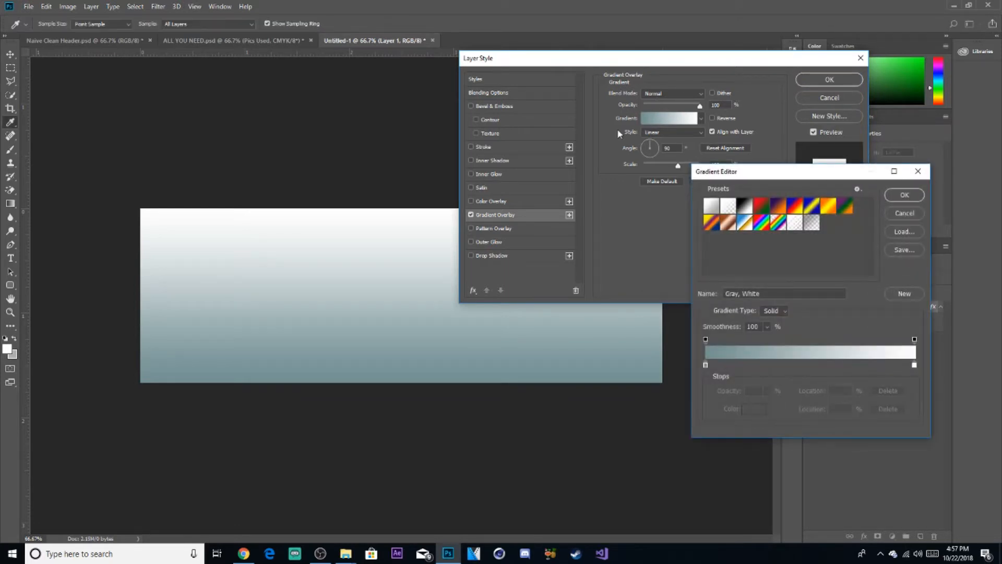
left_click_drag(770, 175, 637, 263)
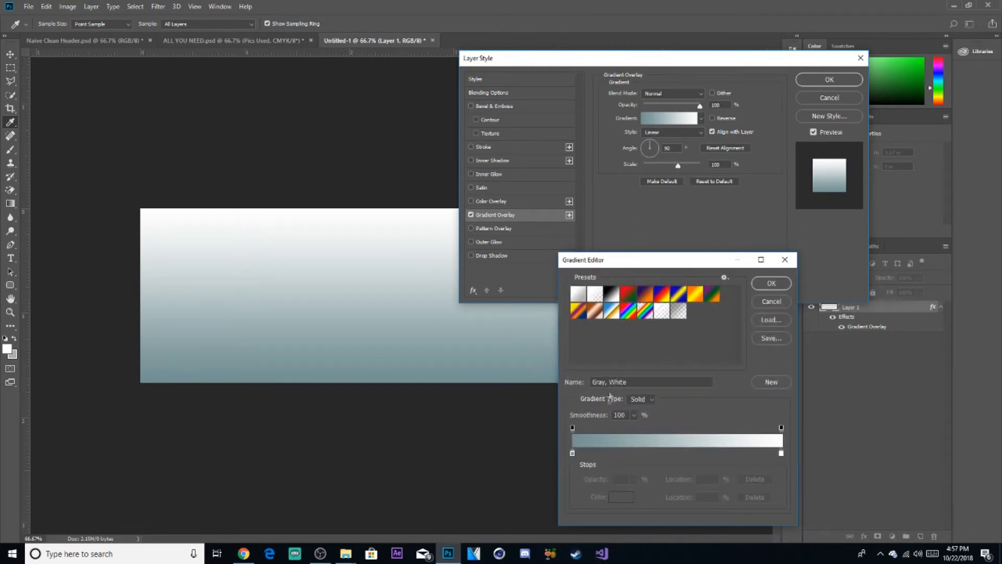
double_click(572, 452)
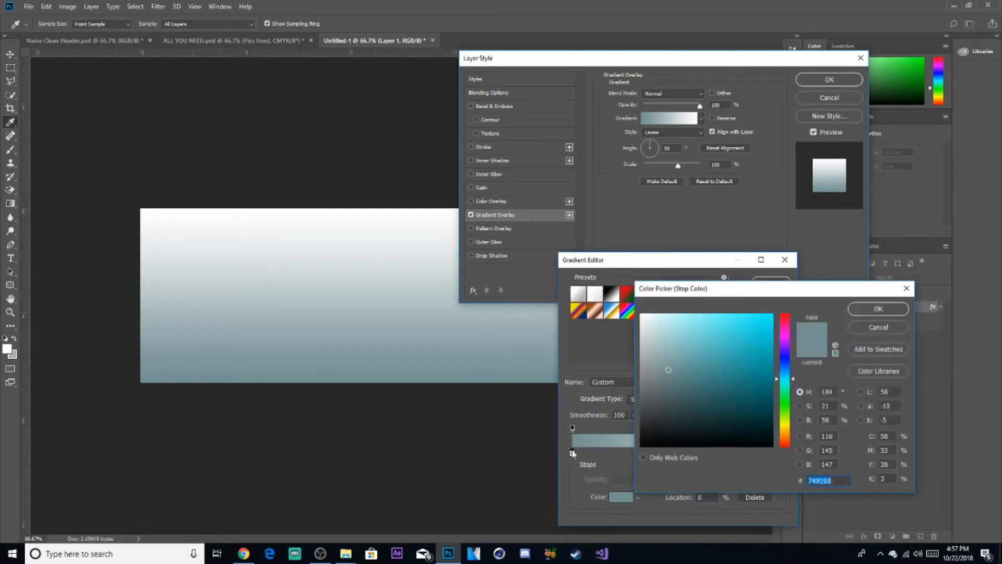
left_click(641, 315)
left_click(878, 309)
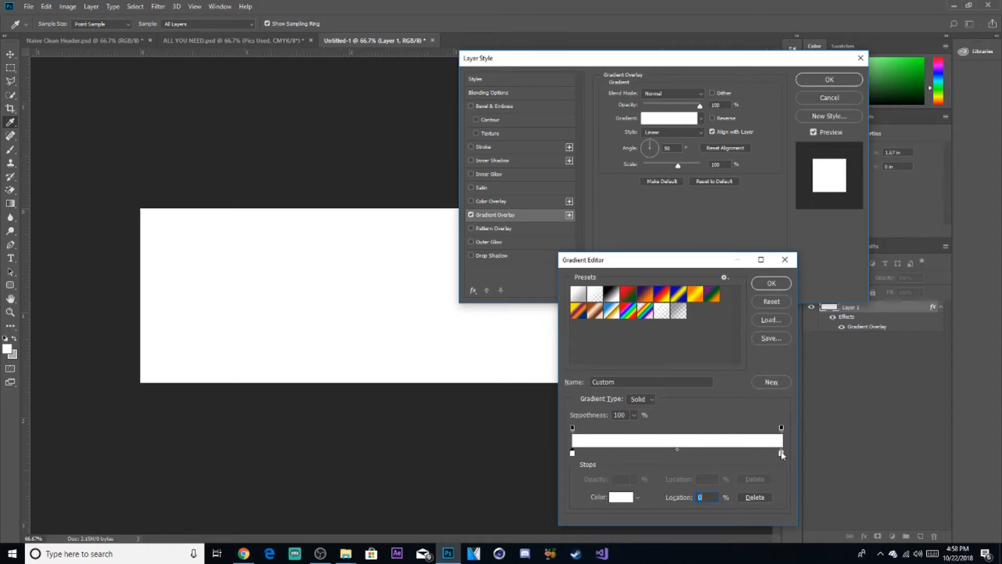
Step: Add a middle gradient stop at 49% in light gray #cecece and apply the Gradient Overlay
left_click_drag(781, 453, 677, 455)
double_click(677, 454)
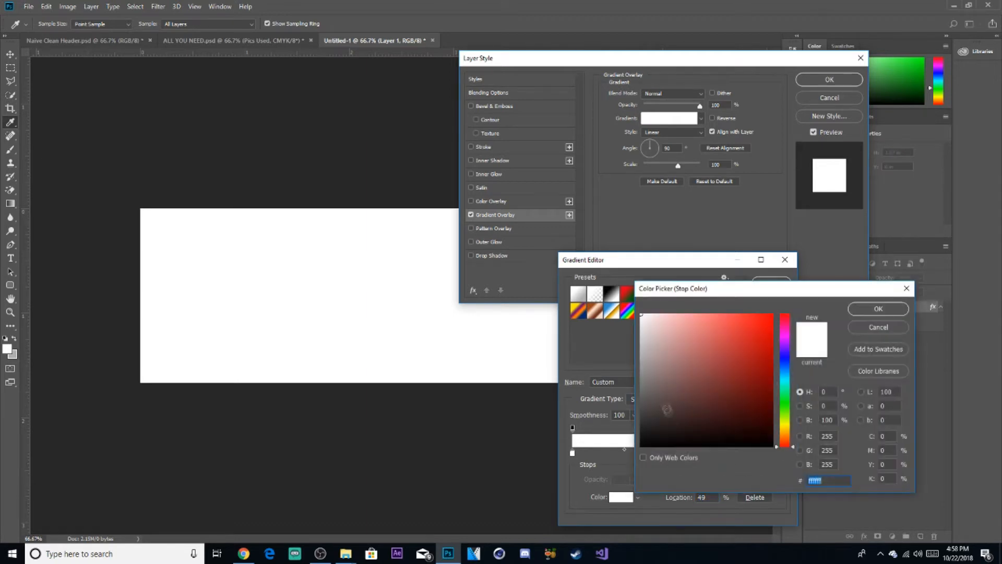
left_click(639, 339)
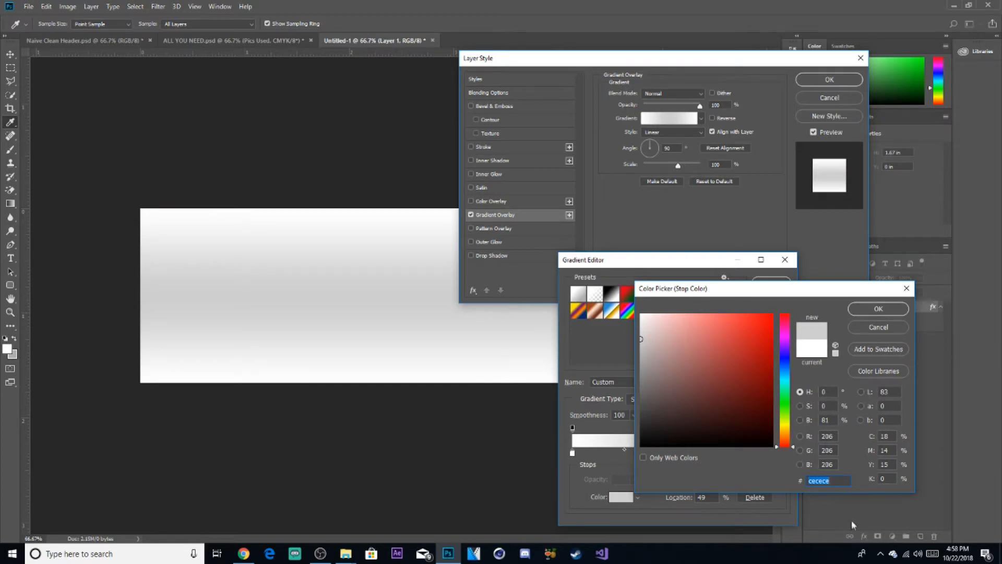
left_click_drag(834, 481, 797, 478)
left_click(836, 480)
left_click_drag(836, 480, 794, 475)
left_click(864, 308)
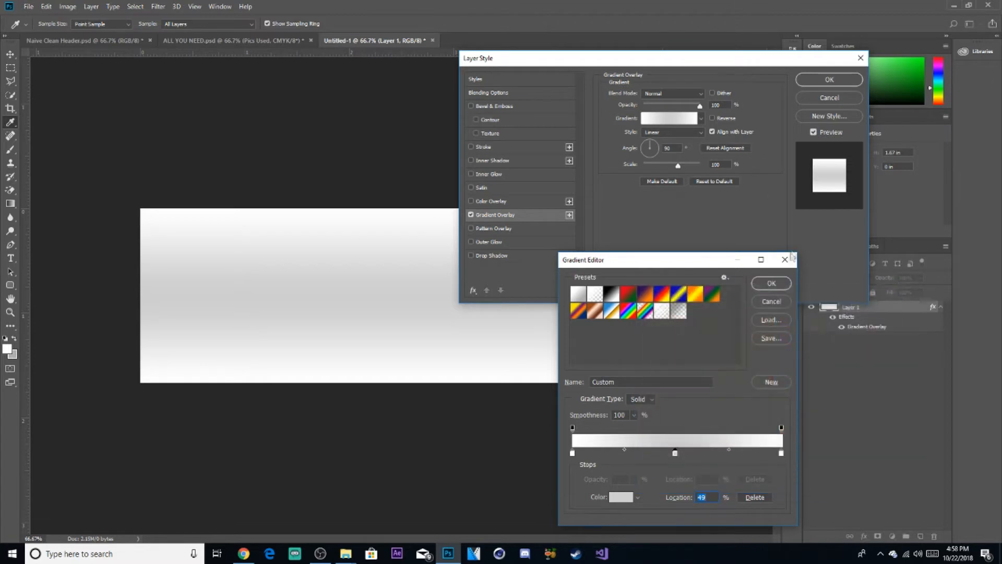
left_click(771, 283)
left_click(829, 79)
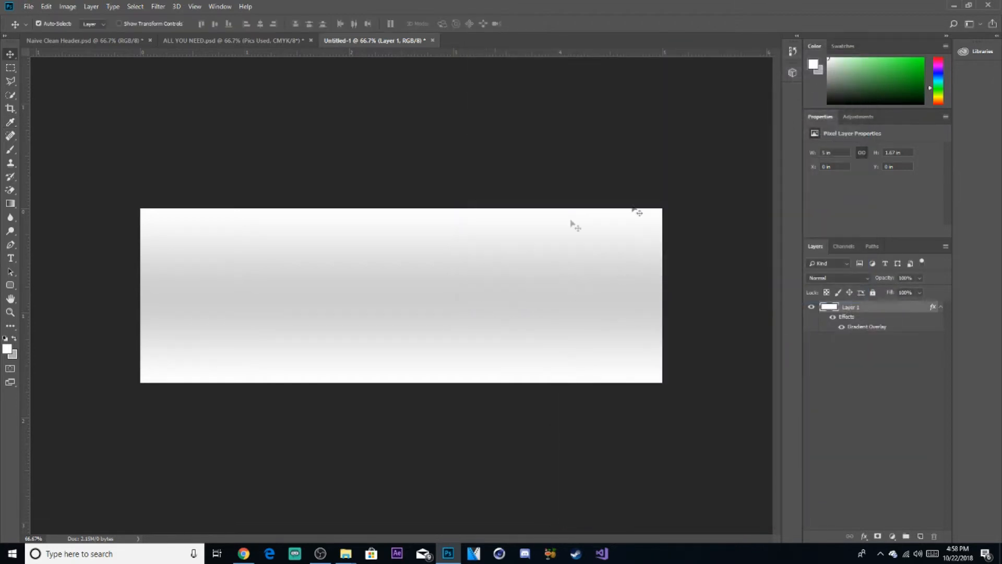
Step: Compare the white layer with and without its new gradient effect, leaving the effect on and its list collapsed
left_click(833, 318)
left_click(833, 317)
left_click(833, 317)
left_click(833, 317)
left_click(833, 317)
left_click(833, 317)
left_click(943, 309)
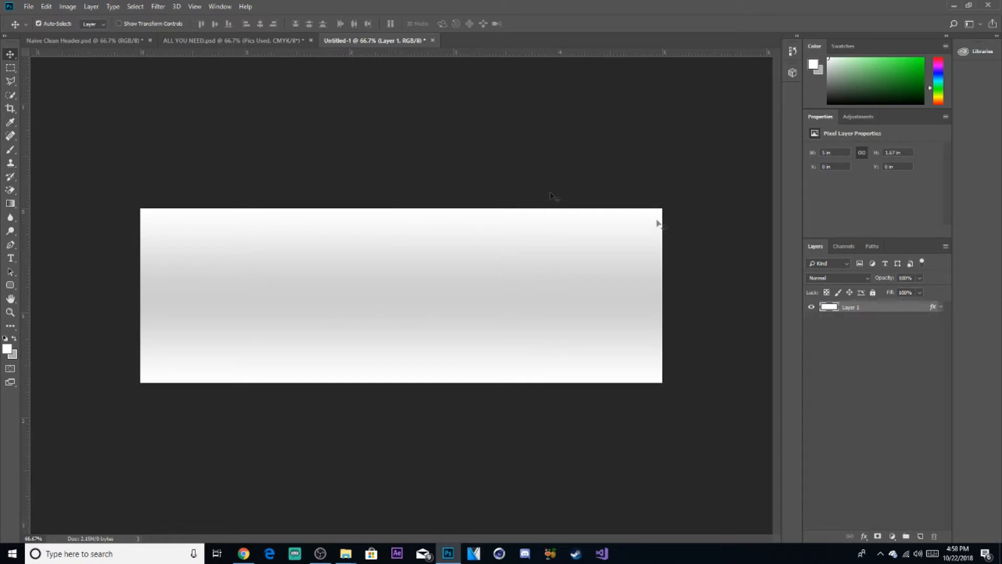
Step: Hide the Insanity and logo layers in Naive Clean Header.psd to examine the background texture on Layer 2
left_click(73, 41)
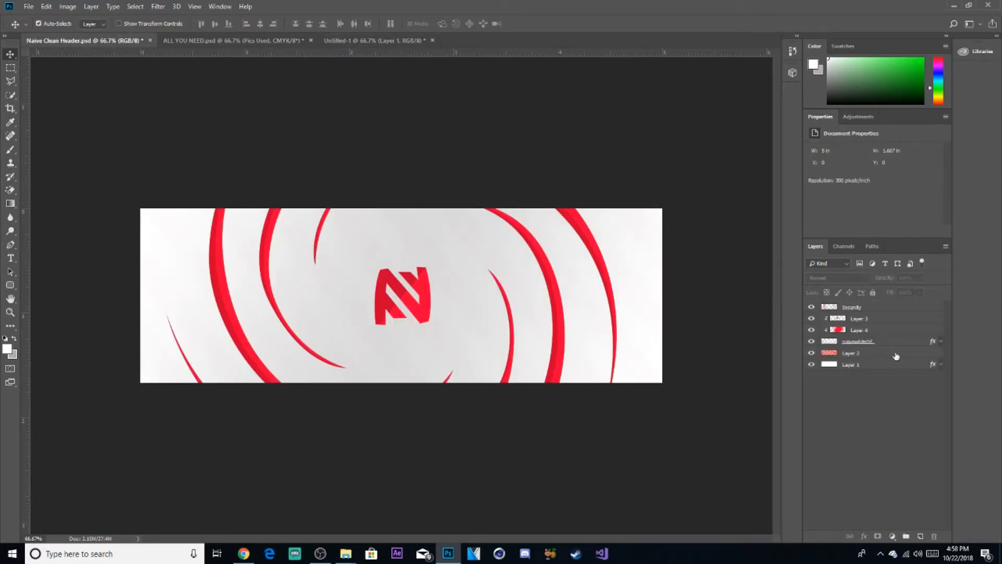
left_click(817, 355)
left_click(811, 342)
left_click(812, 341)
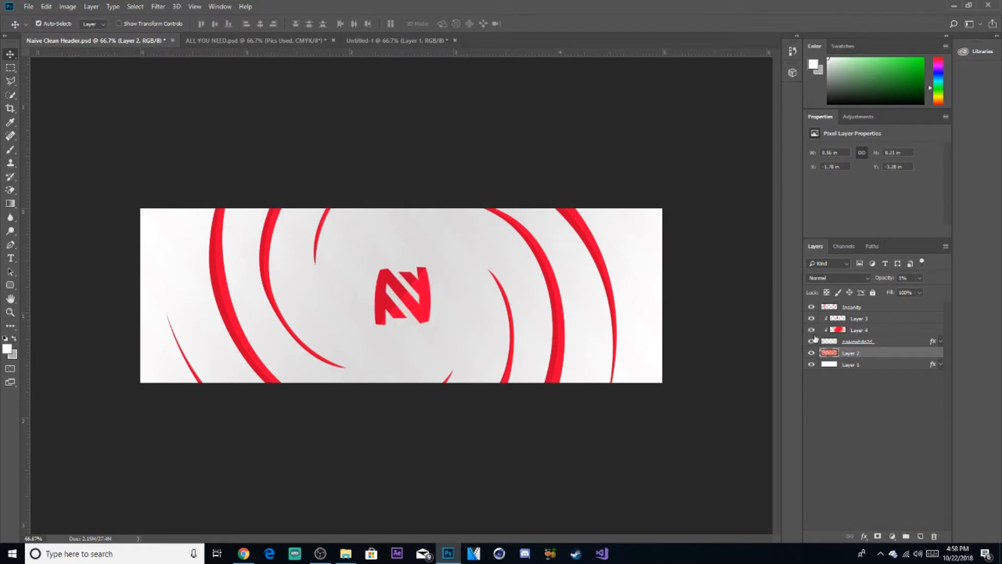
left_click(811, 307)
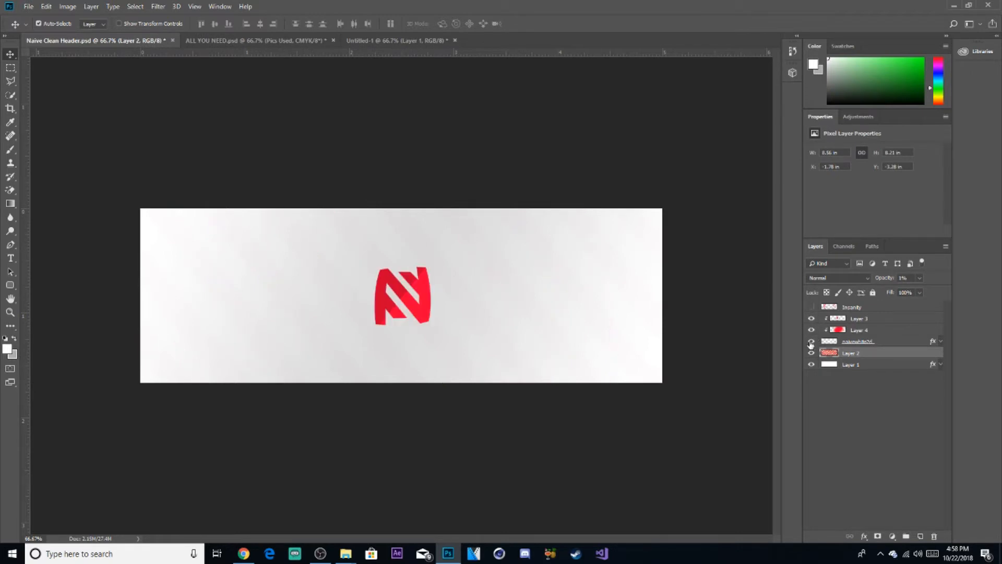
left_click(811, 343)
left_click(841, 415)
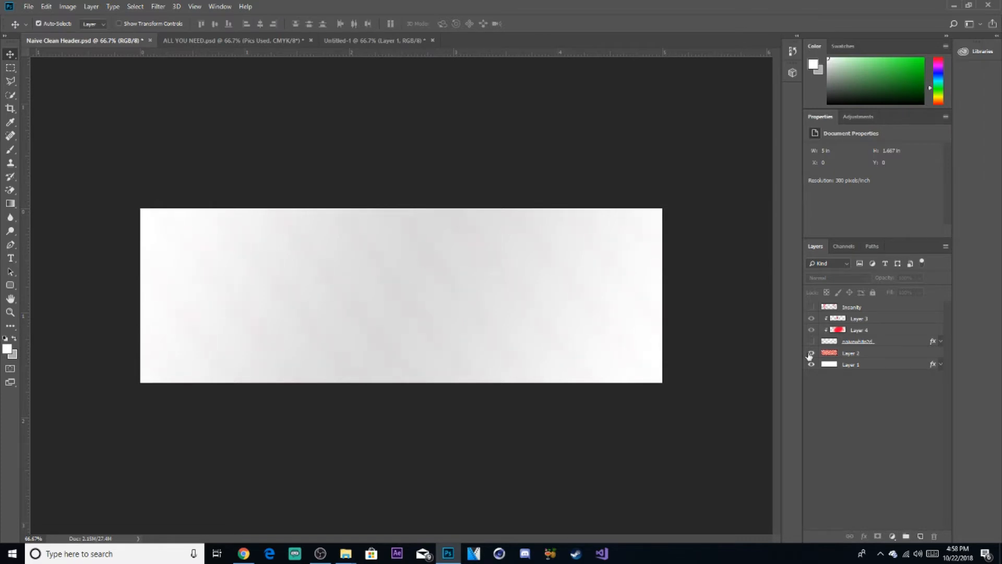
left_click(895, 357)
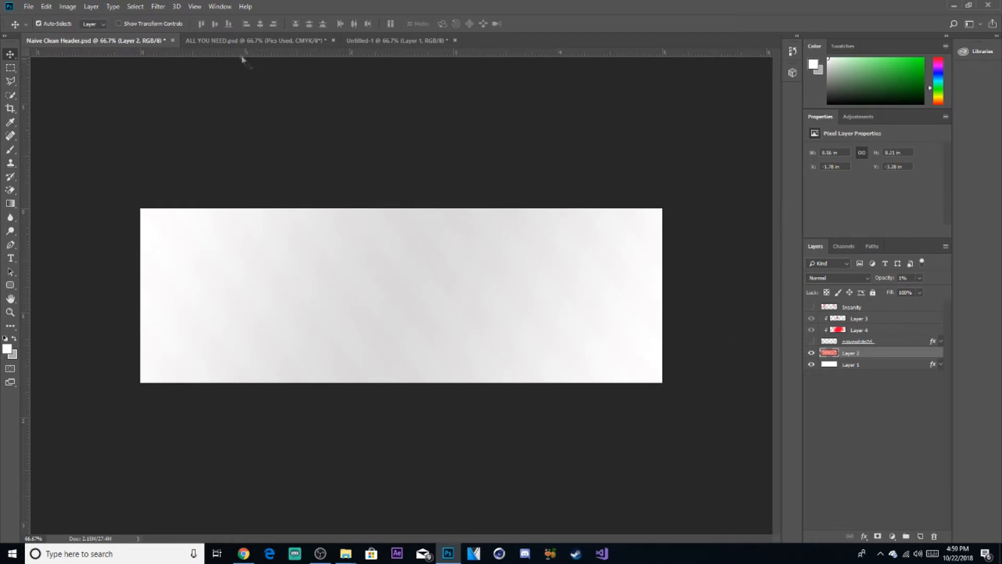
Step: Show the Red Lines layer in ALL YOU NEED.psd and copy it into the untitled header document
left_click(234, 43)
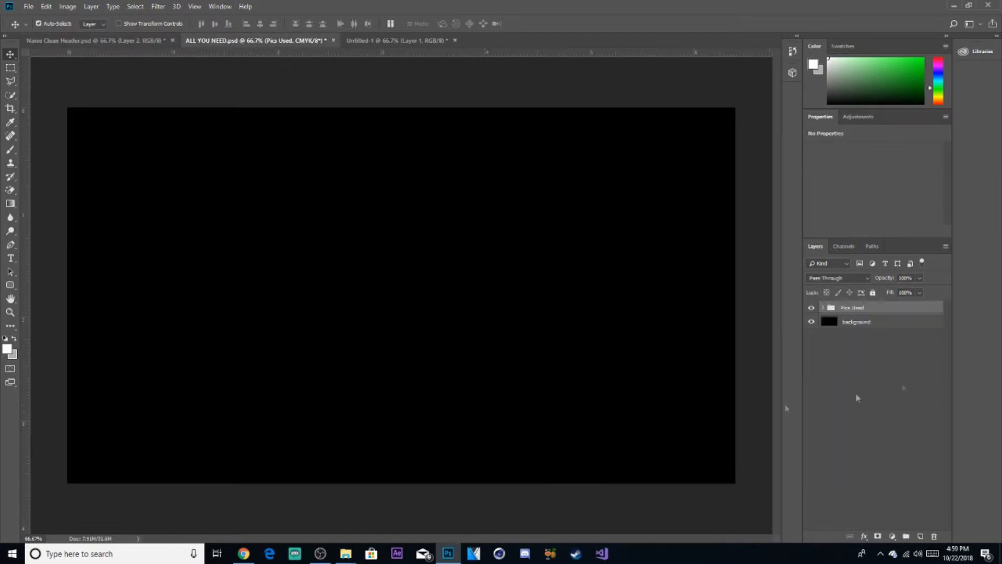
left_click(824, 308)
left_click(812, 336)
left_click(864, 336)
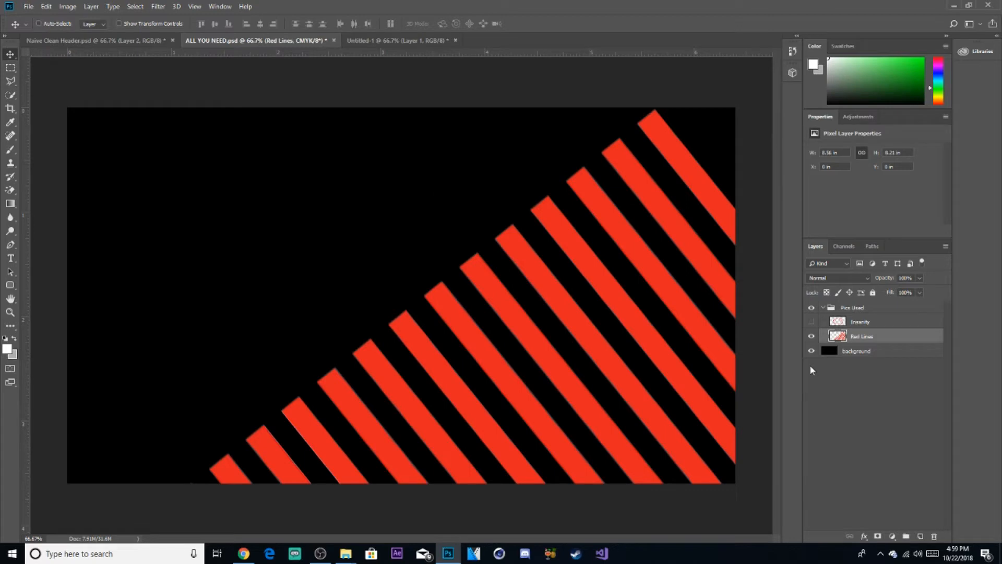
key("ctrl+c")
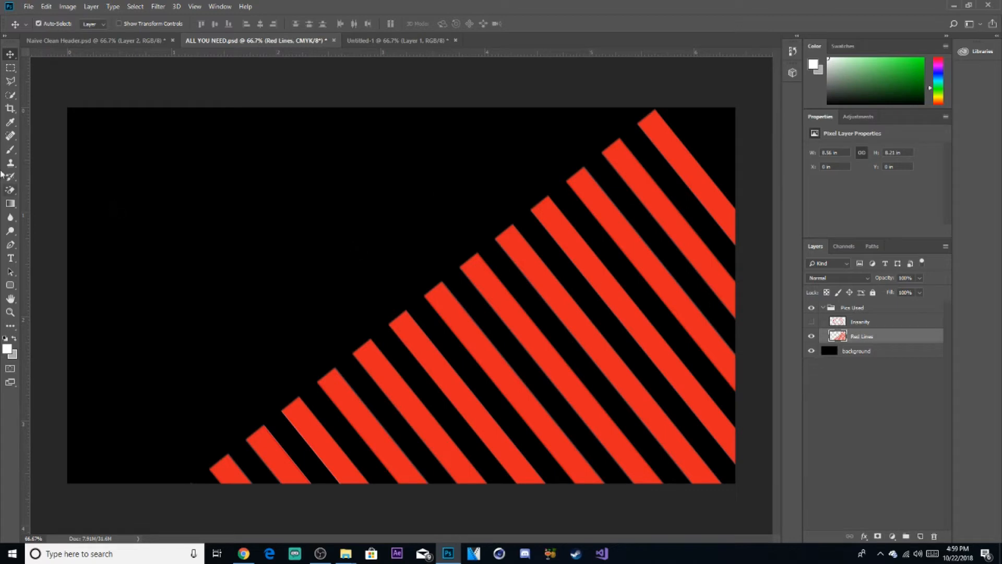
left_click(373, 42)
key("ctrl+v")
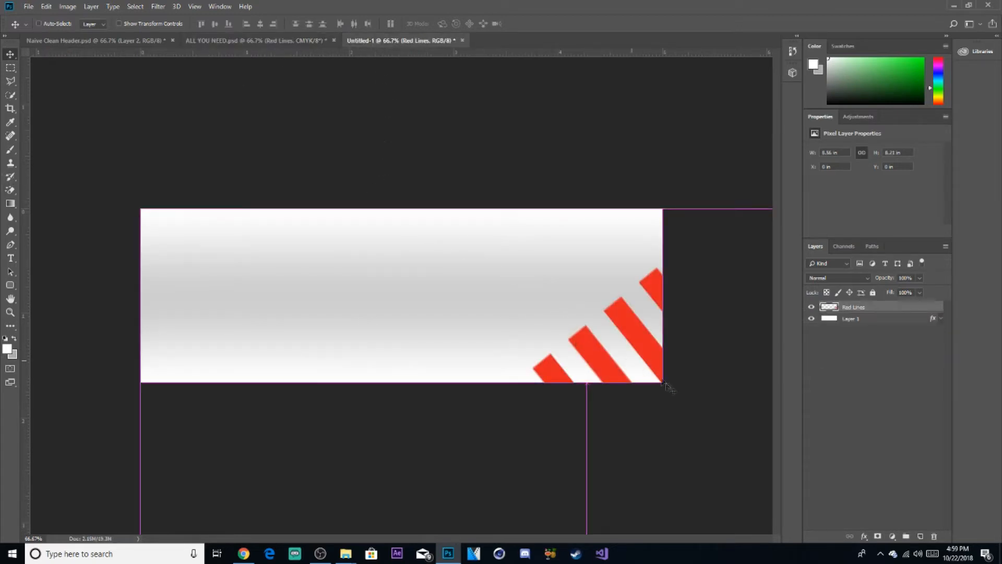
Step: Reposition the Red Lines layer so its diagonal stripes cover the whole header canvas
key("ctrl+t")
left_click_drag(668, 389, 385, 147)
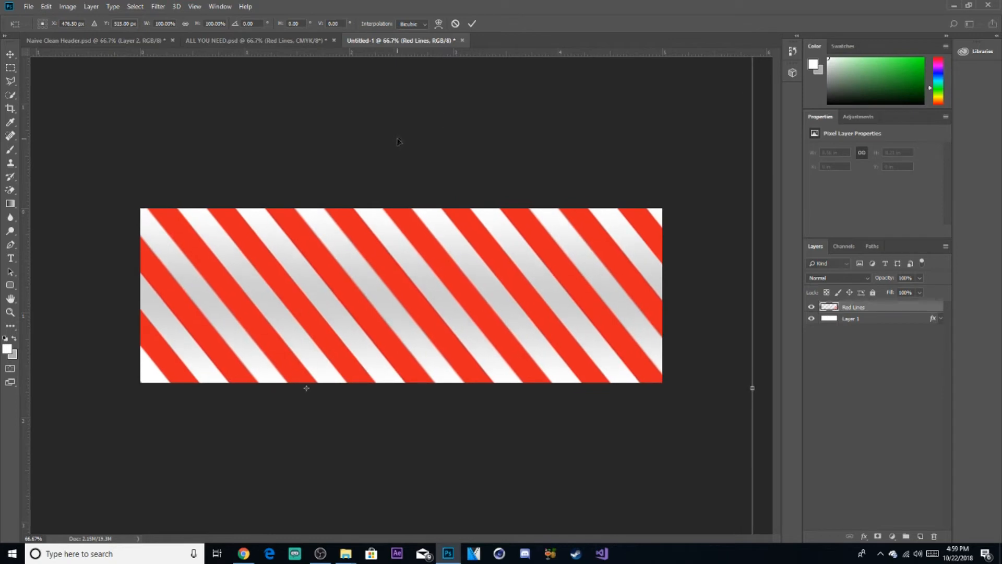
left_click(472, 26)
left_click(10, 190)
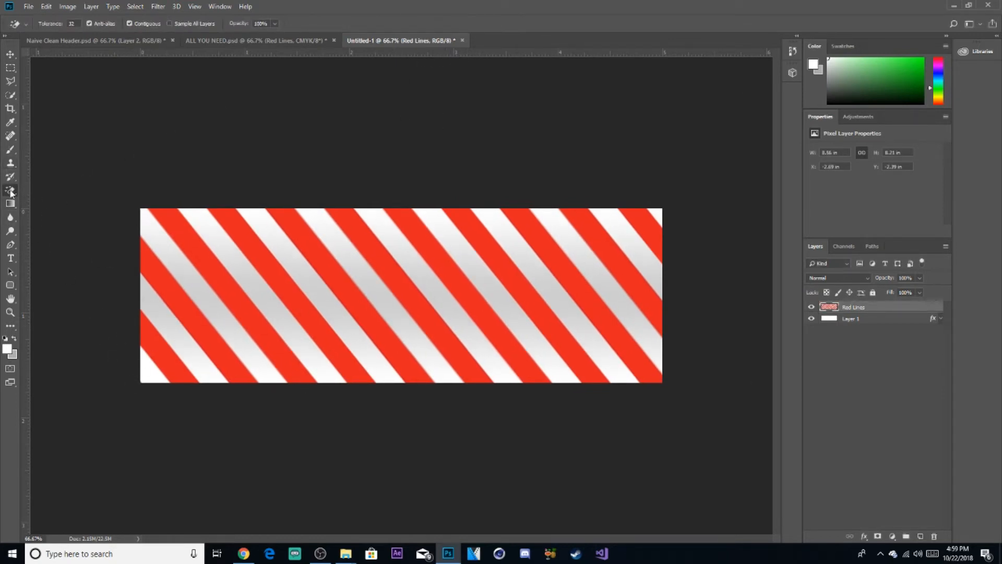
left_click_drag(11, 192, 43, 206)
left_click(41, 210)
left_click(811, 319)
left_click(811, 319)
Step: Lower the Red Lines layer's opacity to 2%
left_click(10, 54)
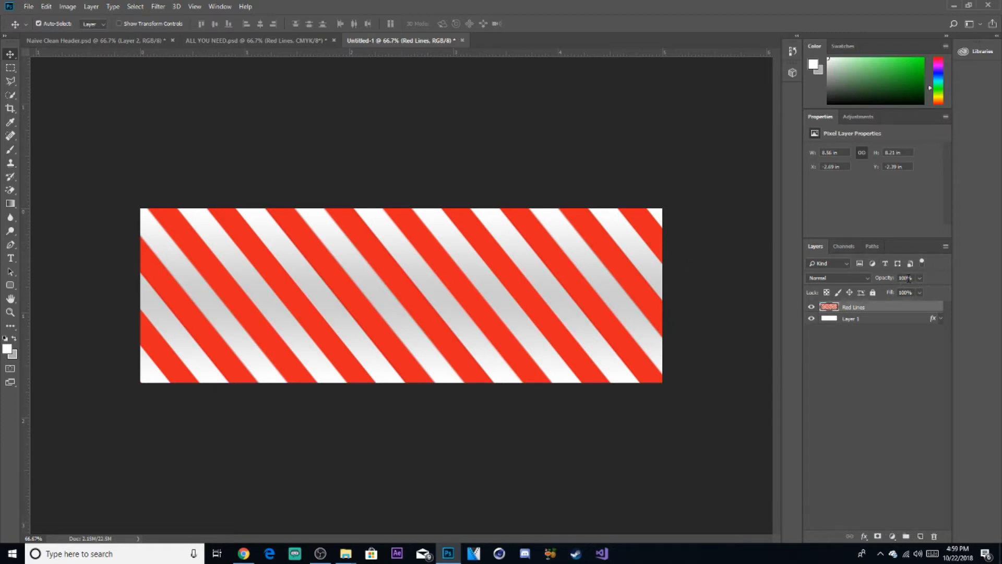
left_click_drag(901, 293, 879, 290)
left_click(920, 281)
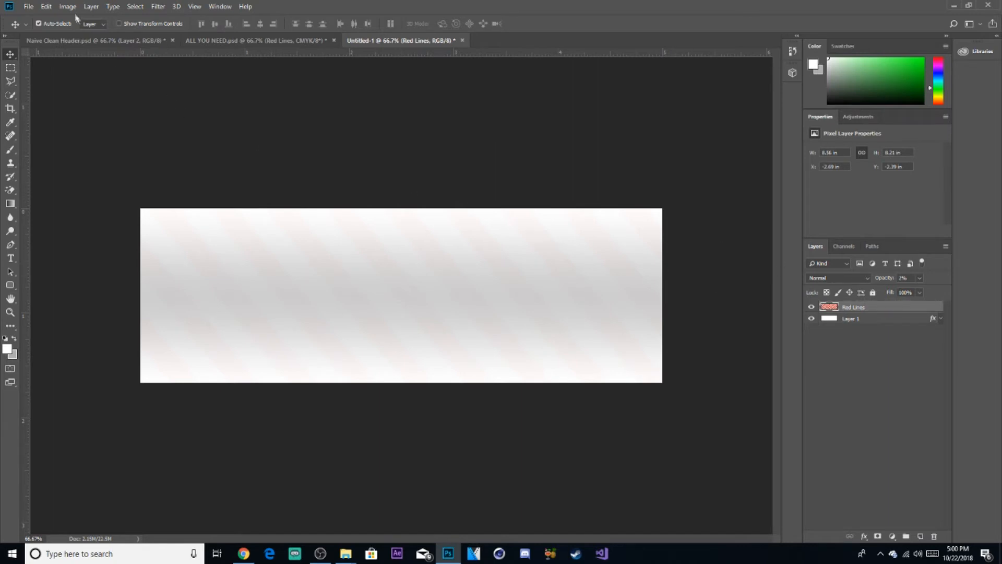
Step: Show the logo and Insanity layers again in Naive Clean Header.psd and compare the header with and without the Insanity swirls
left_click(104, 40)
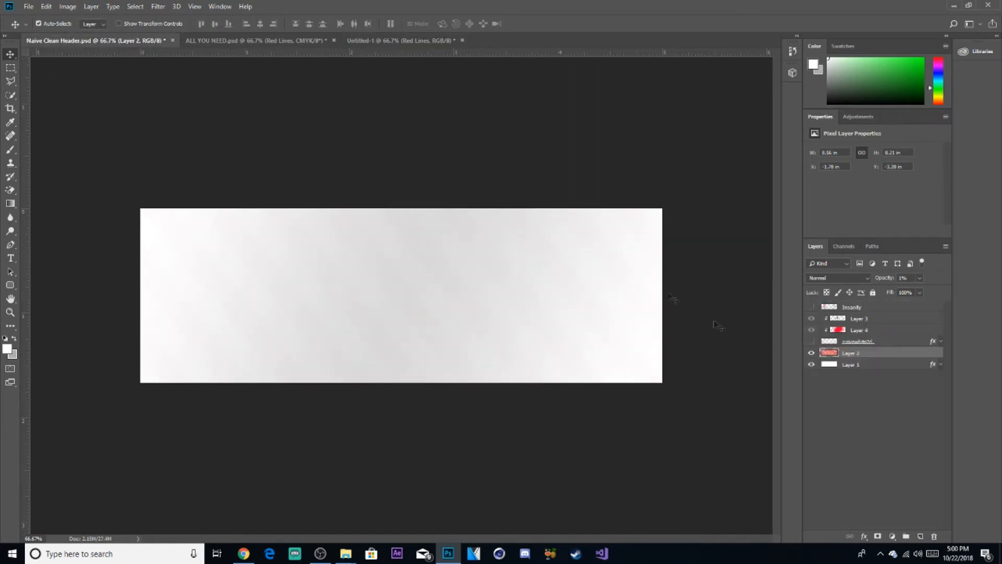
left_click(811, 341)
left_click(811, 306)
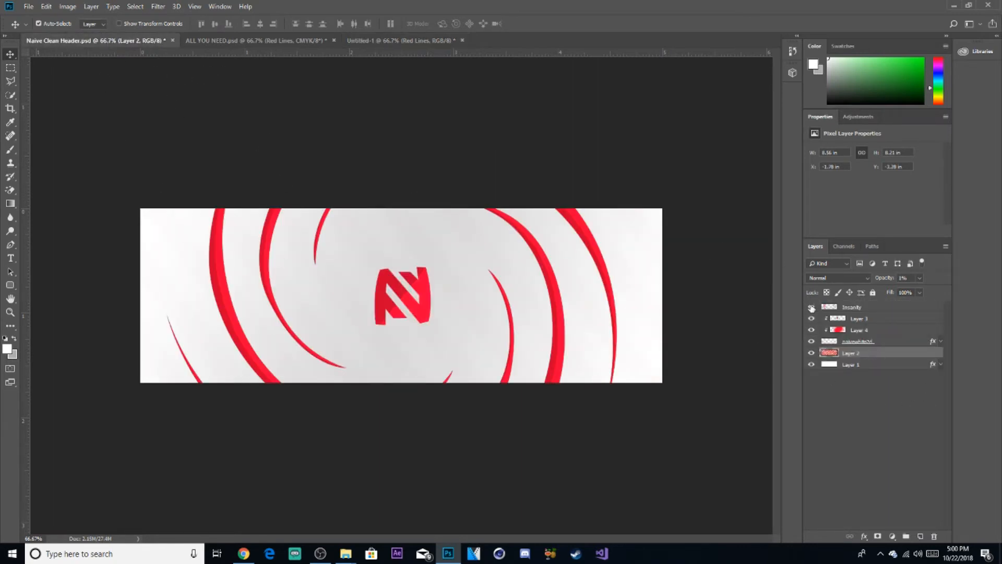
left_click(854, 308)
left_click(811, 308)
left_click(811, 308)
left_click(811, 308)
left_click(811, 308)
left_click(811, 309)
left_click(811, 309)
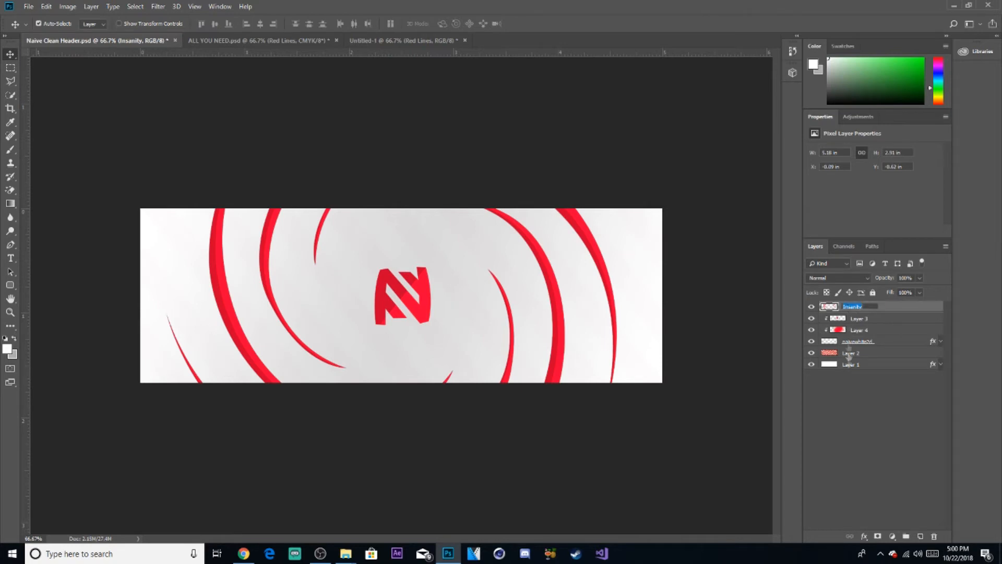
left_click(849, 398)
Step: Show the Insanity layer in ALL YOU NEED.psd, hide Red Lines, and copy the Insanity swirls into the untitled header document
left_click_drag(232, 67, 777, 327)
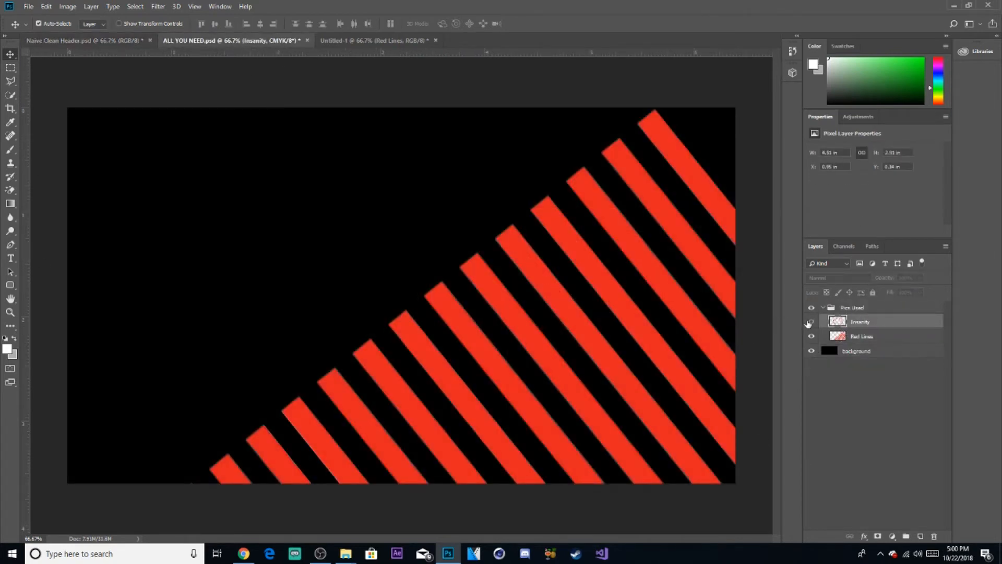
left_click(811, 322)
left_click(834, 335)
left_click(861, 322)
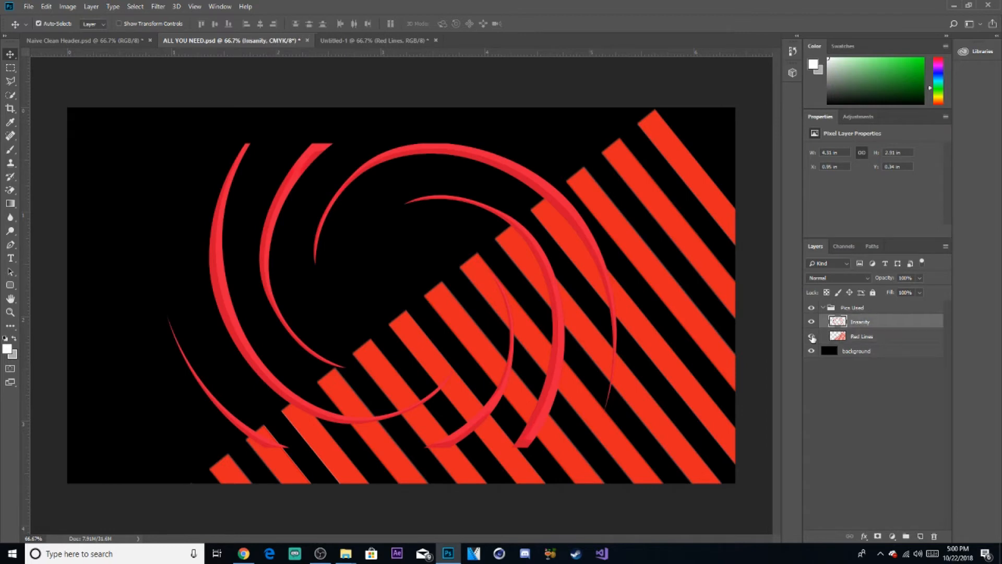
left_click(811, 336)
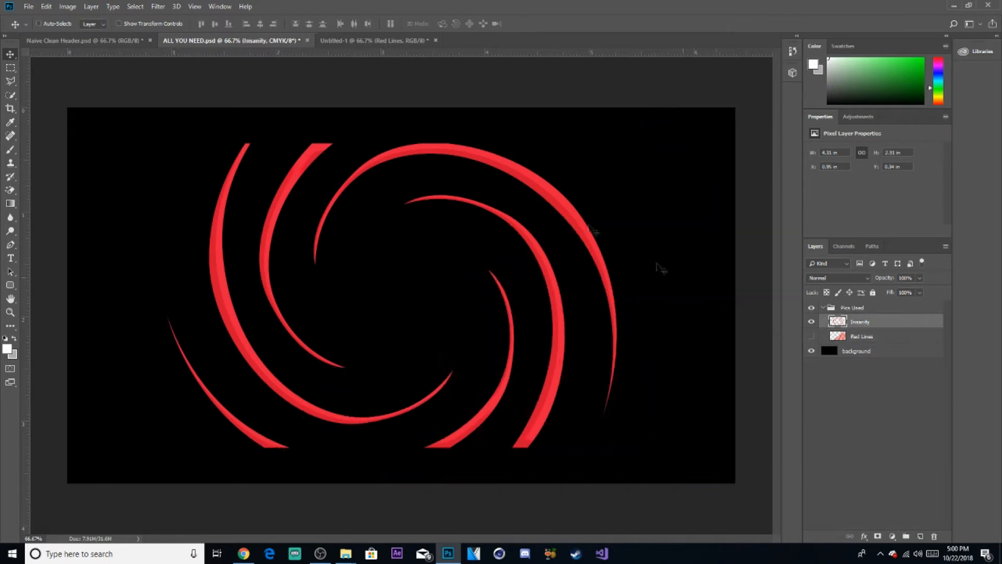
left_click(361, 41)
left_click_drag(402, 306, 412, 291)
Step: Center the Insanity swirls on the header canvas at X 750 px and Y 250 px
key("ctrl+t")
left_click_drag(450, 358, 452, 299)
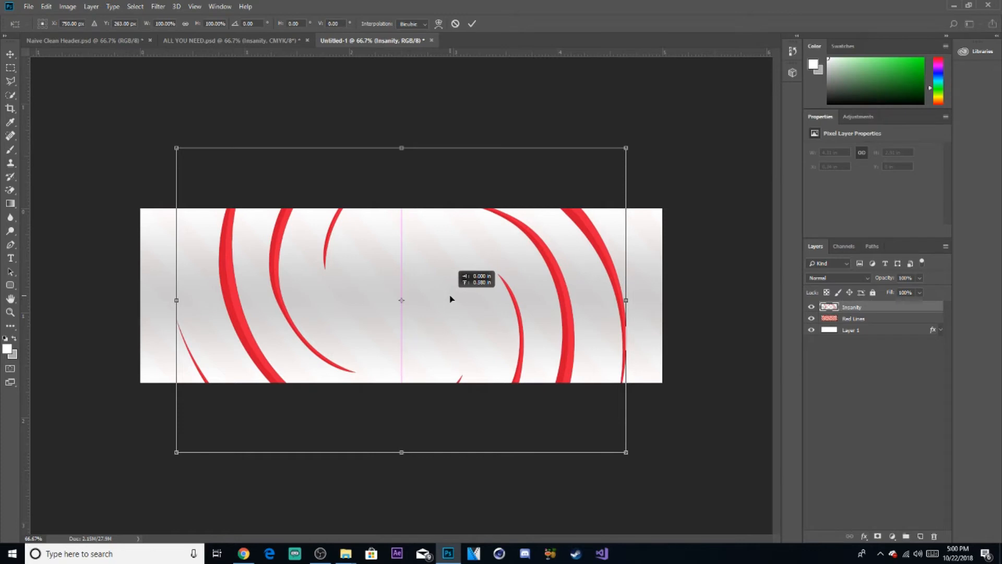
mouse_move(451, 299)
left_mouse_down()
mouse_move(450, 286)
mouse_move(449, 296)
left_mouse_up()
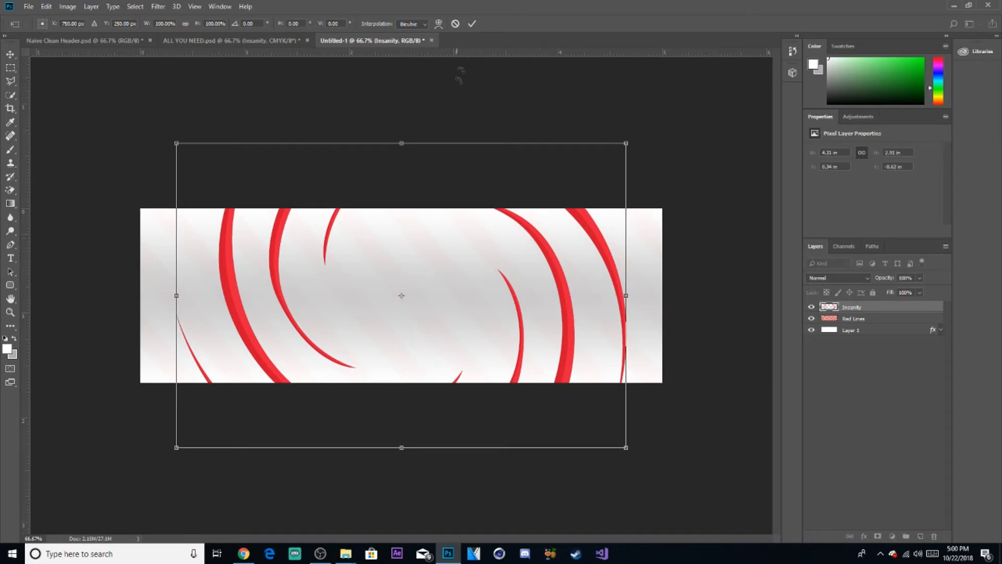
left_click(472, 23)
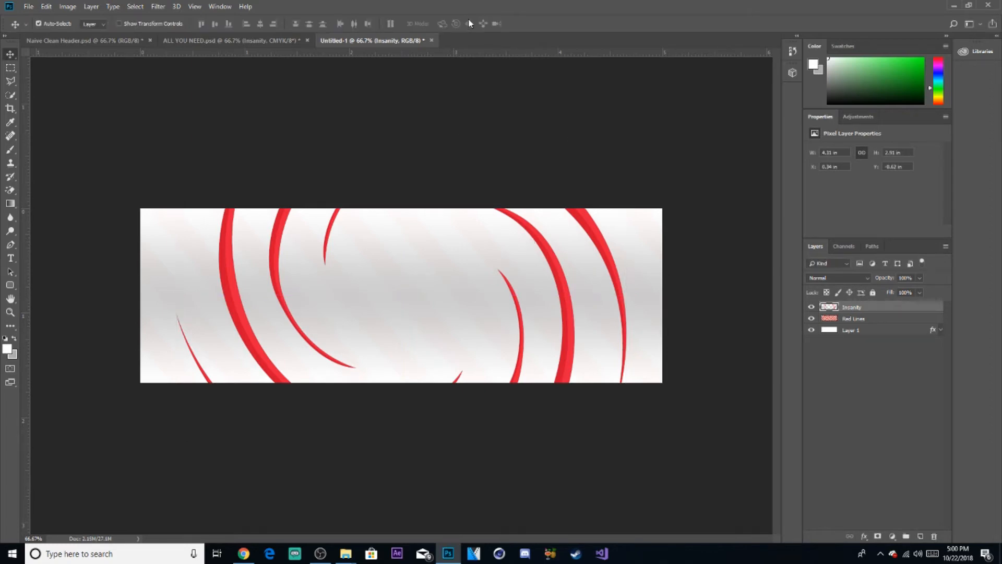
key("ctrl")
left_click_drag(27, 193, 3, 272)
key("ctrl+t")
left_click_drag(441, 316, 440, 319)
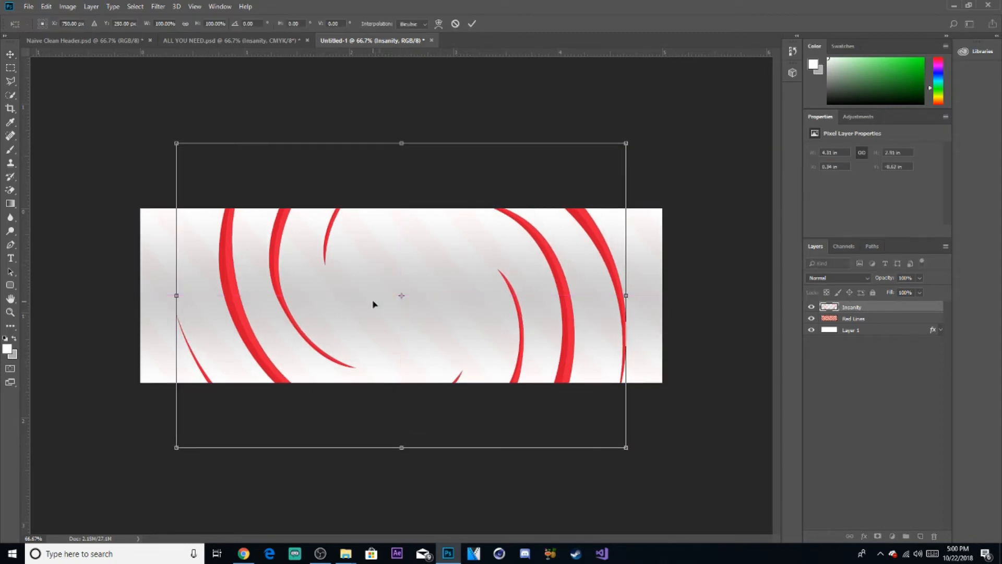
left_click(475, 25)
Step: Compare Naive Clean Header.psd with the untitled header to check the background and swirls
left_click(75, 40)
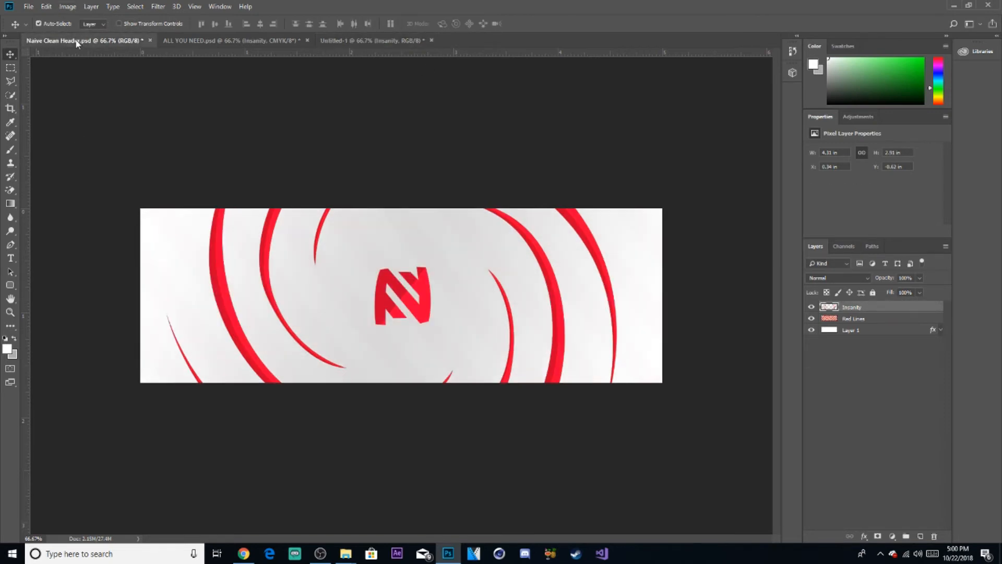
left_click(376, 41)
left_click(77, 42)
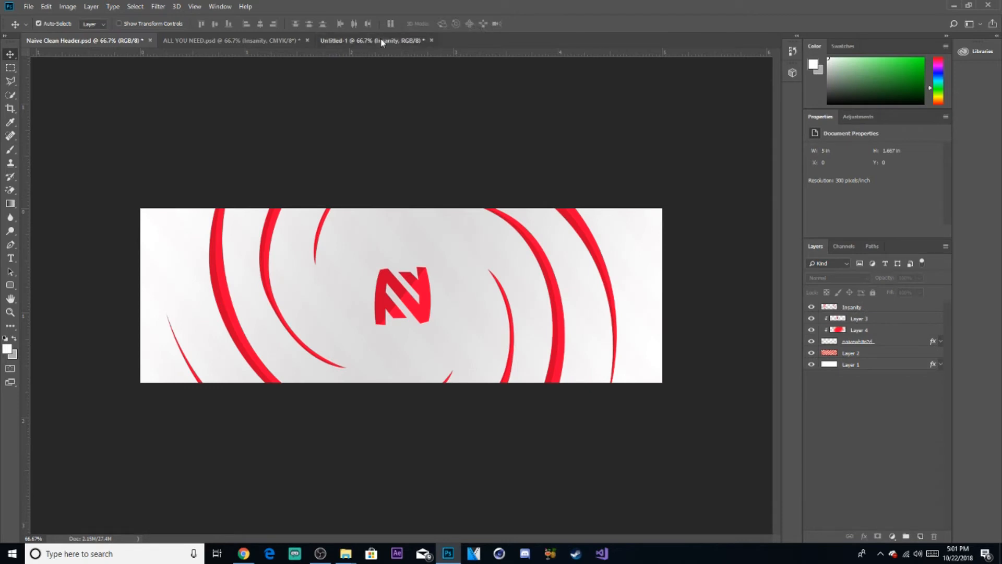
left_click(380, 40)
Step: Check the Gradient Overlay angle used on Layer 1 of Naive Clean Header.psd
left_click(83, 41)
double_click(914, 365)
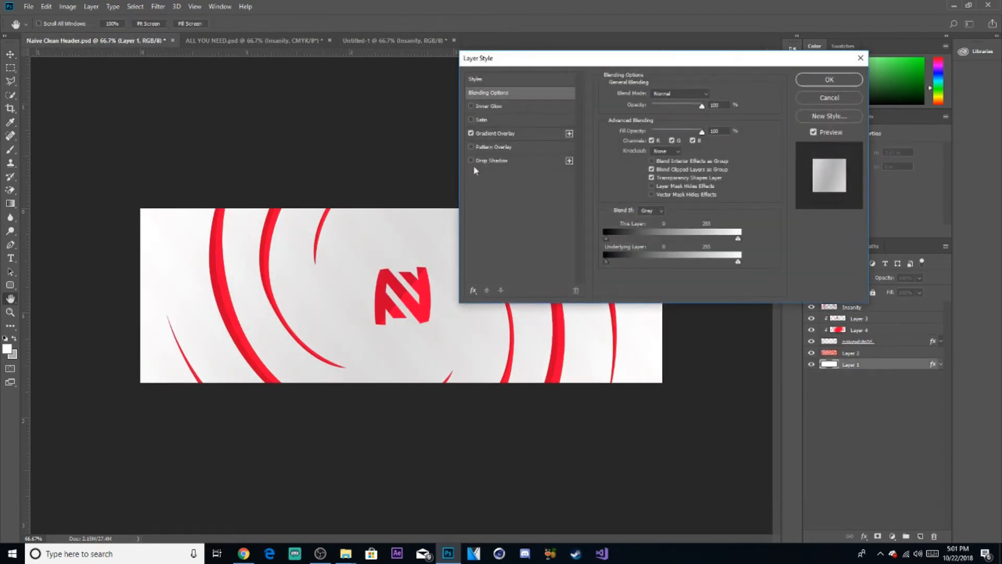
left_click(495, 135)
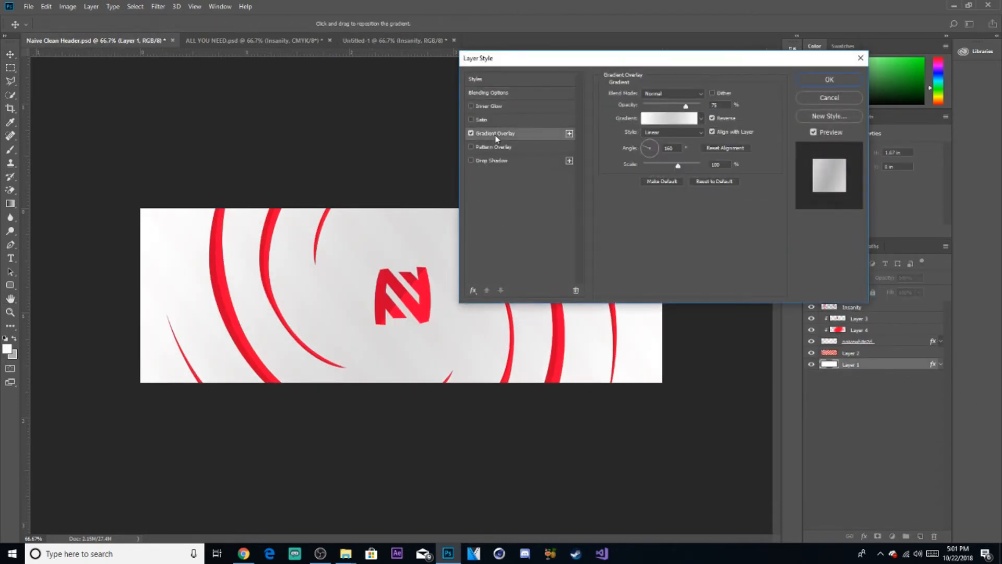
left_click(681, 147)
left_click(814, 80)
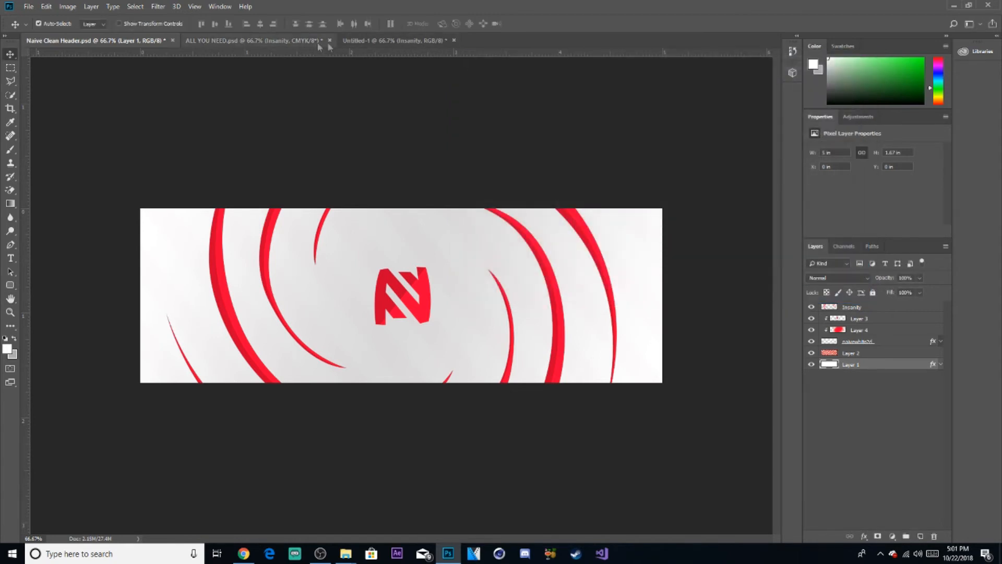
Step: Set the Gradient Overlay angle on Layer 1 of the untitled header to 160 degrees
left_click(401, 42)
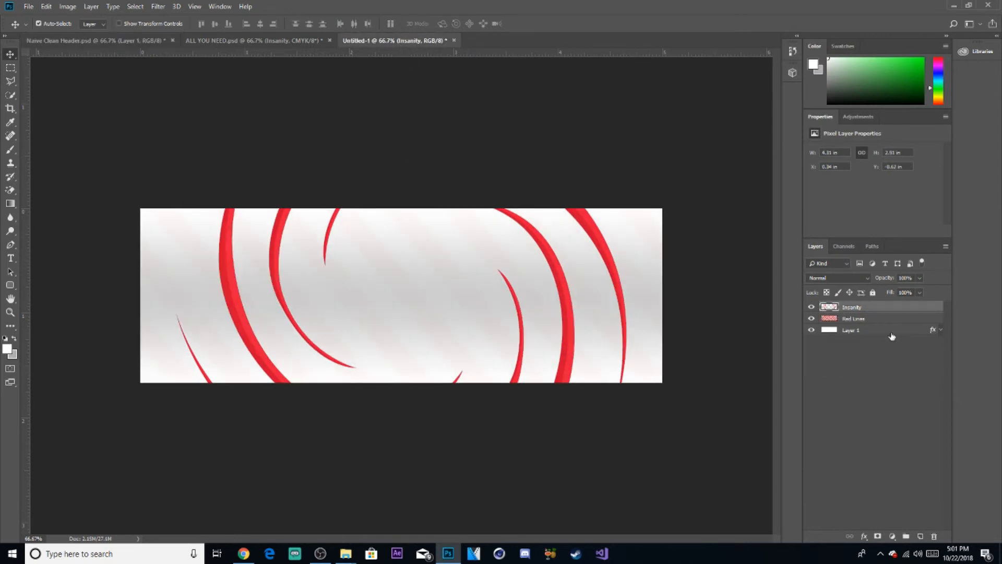
double_click(892, 336)
left_click(490, 219)
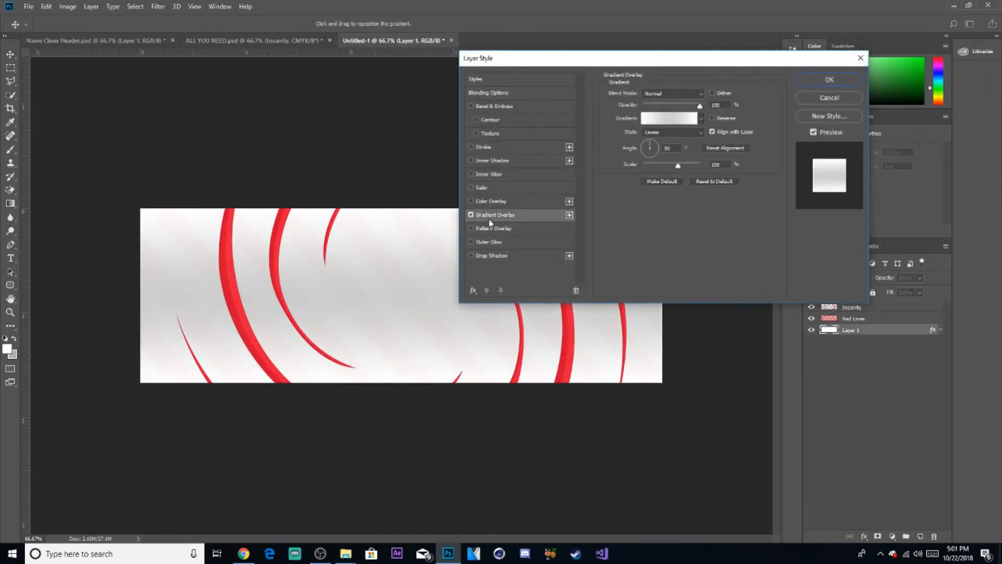
left_click(678, 148)
type("160")
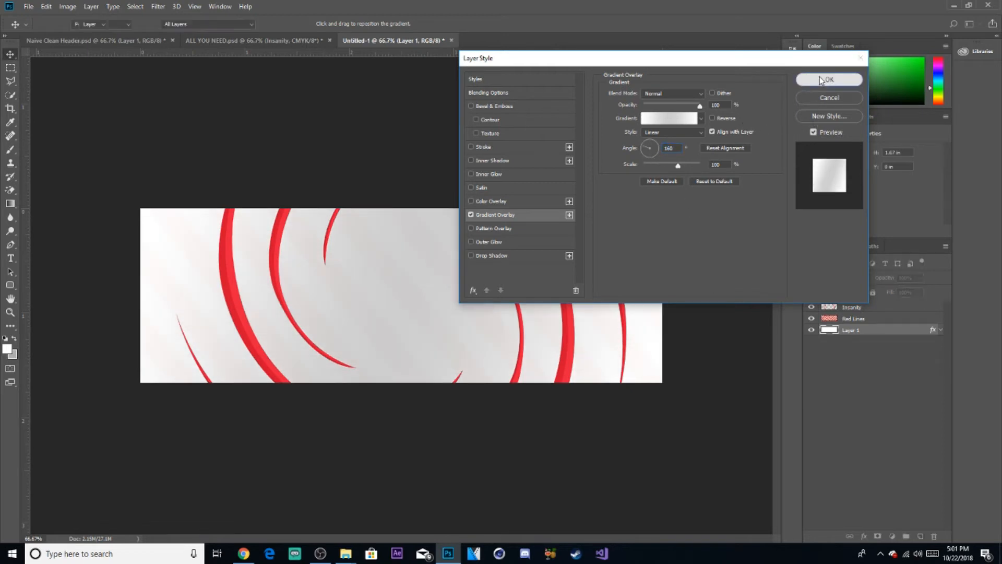
left_click(816, 84)
Step: Check the header with and without the Red Lines texture and compare it with the reference header and source layers
left_click(864, 319)
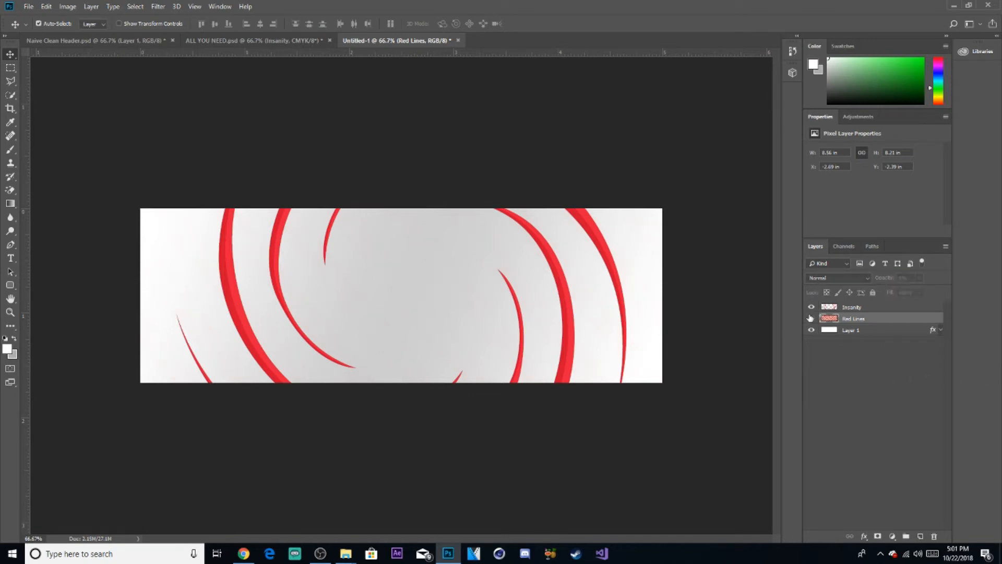
left_click(844, 308)
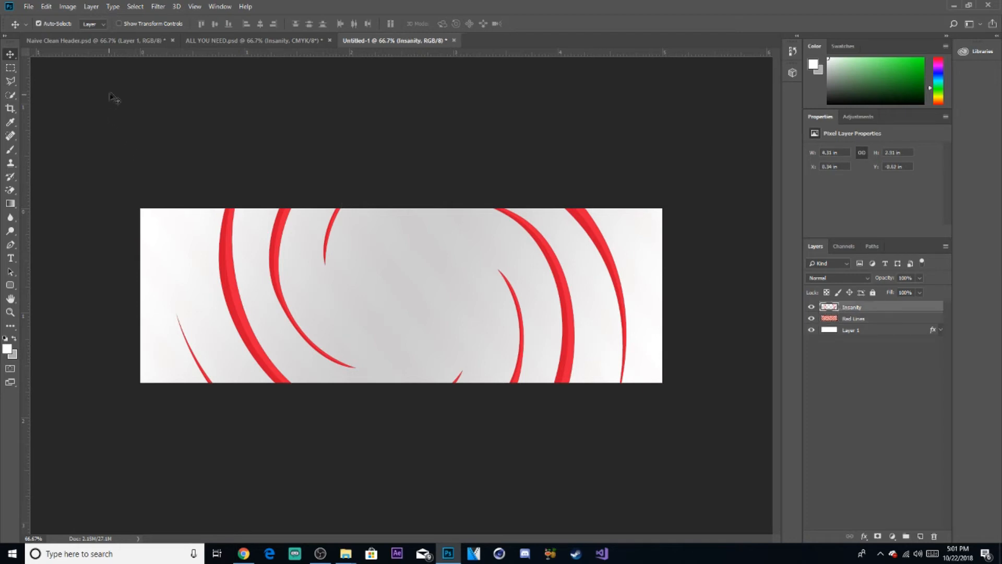
left_click(99, 36)
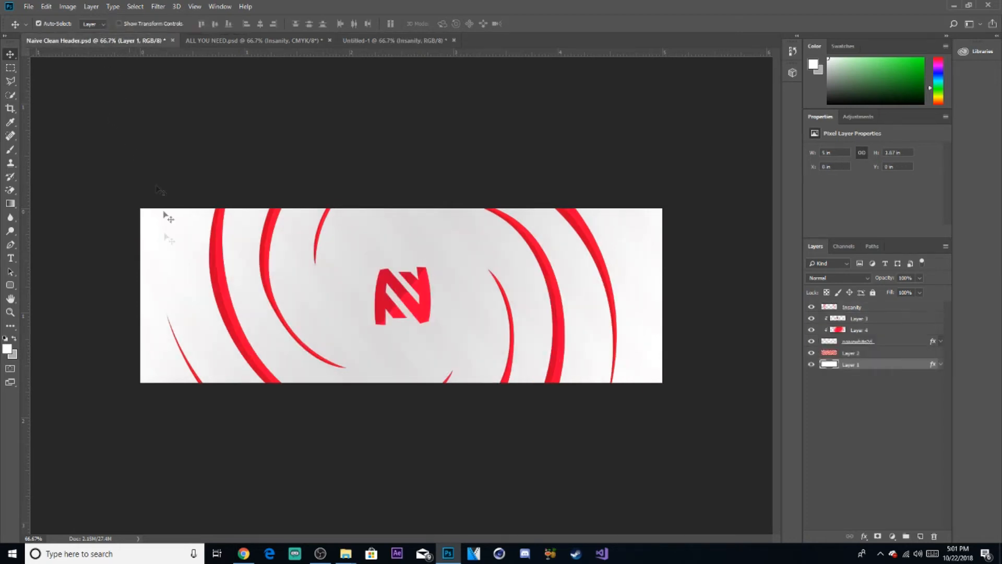
left_click(917, 470)
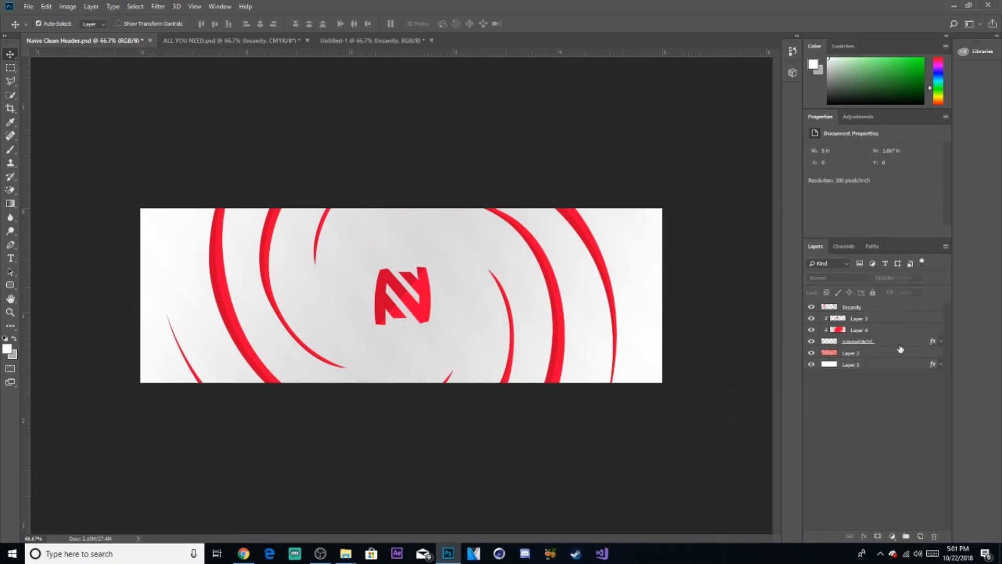
left_click(363, 45)
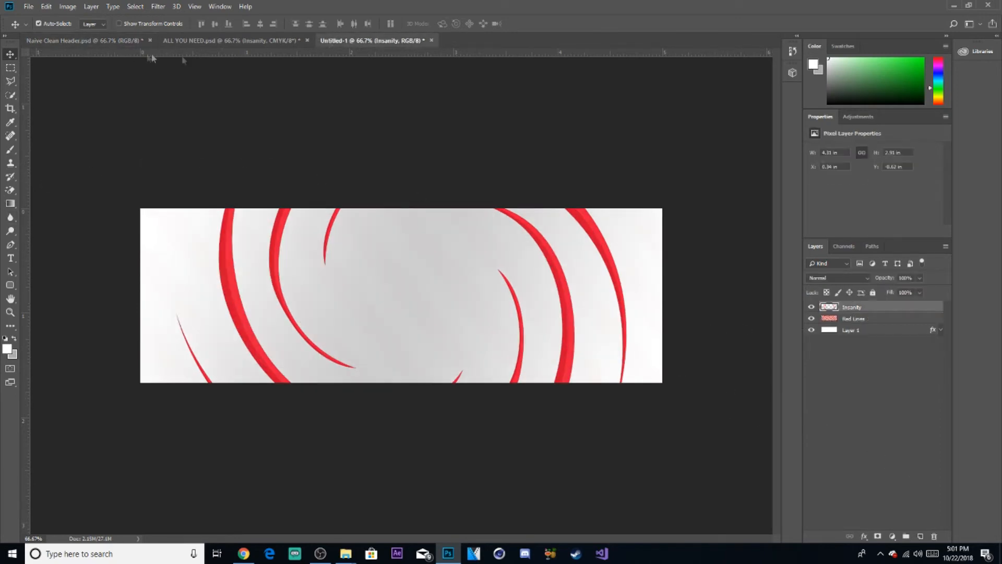
left_click(188, 40)
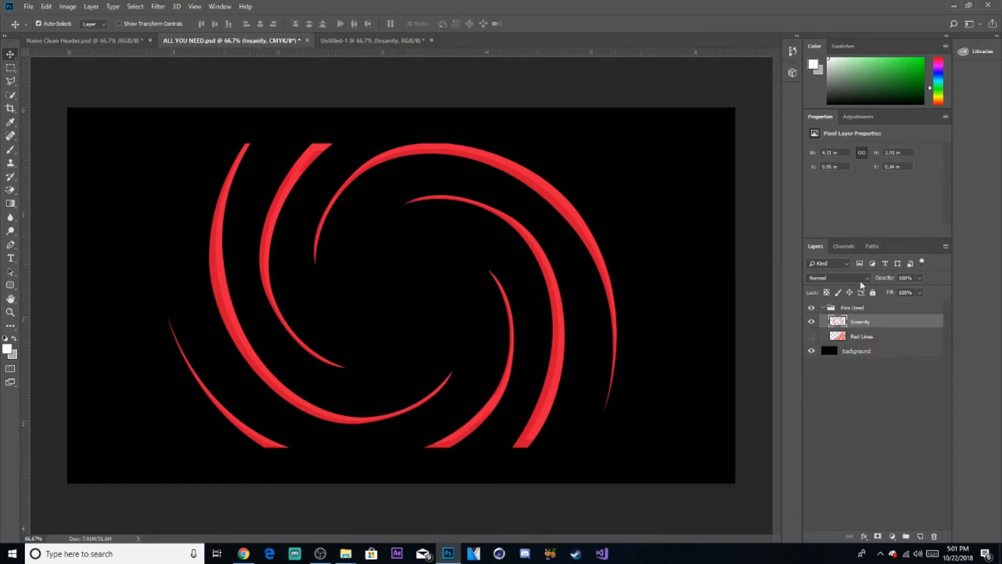
Step: Copy the naivewhite2d logo layer from Naive Clean Header.psd into the untitled header document
left_click(84, 40)
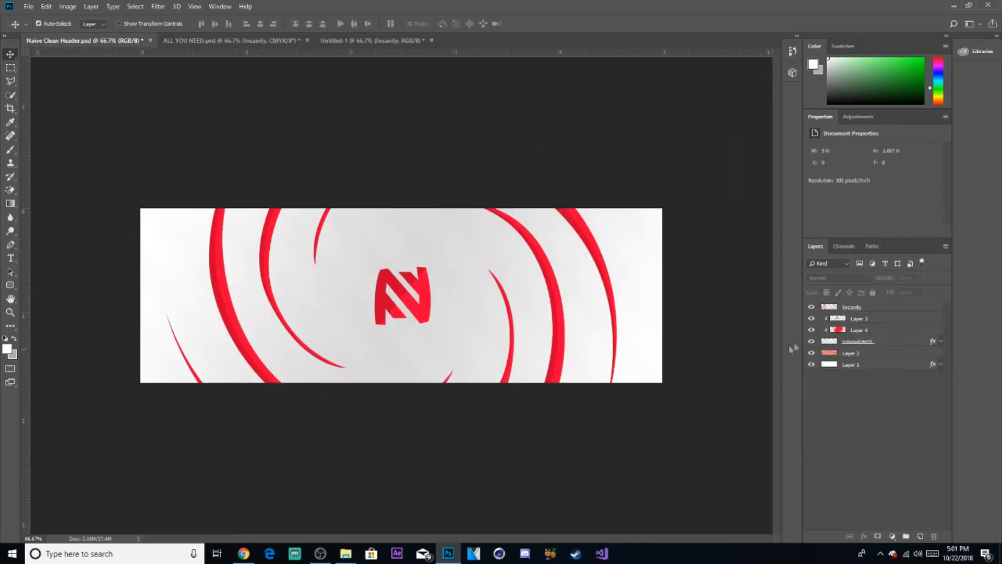
left_click(919, 342)
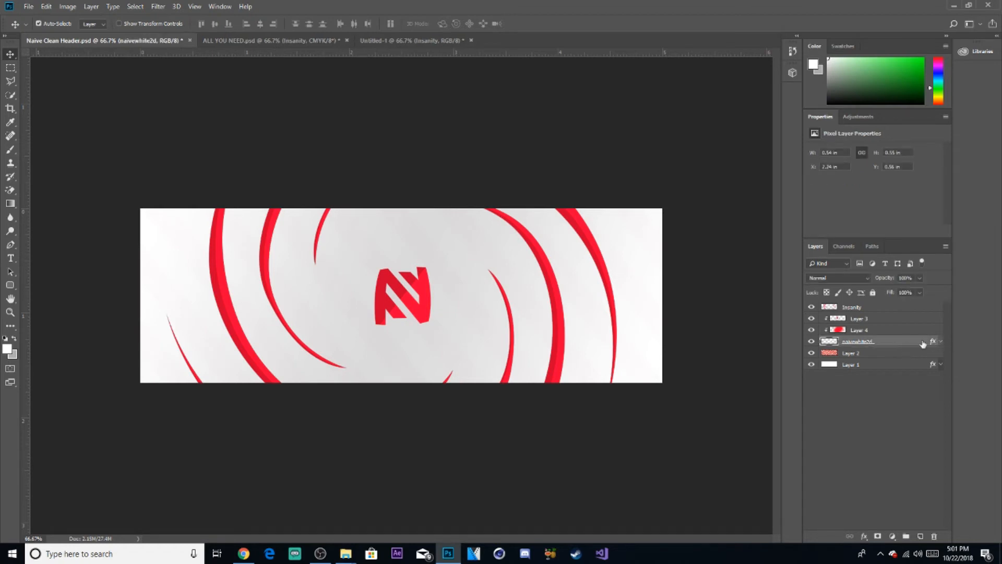
left_click_drag(465, 81, 365, 335)
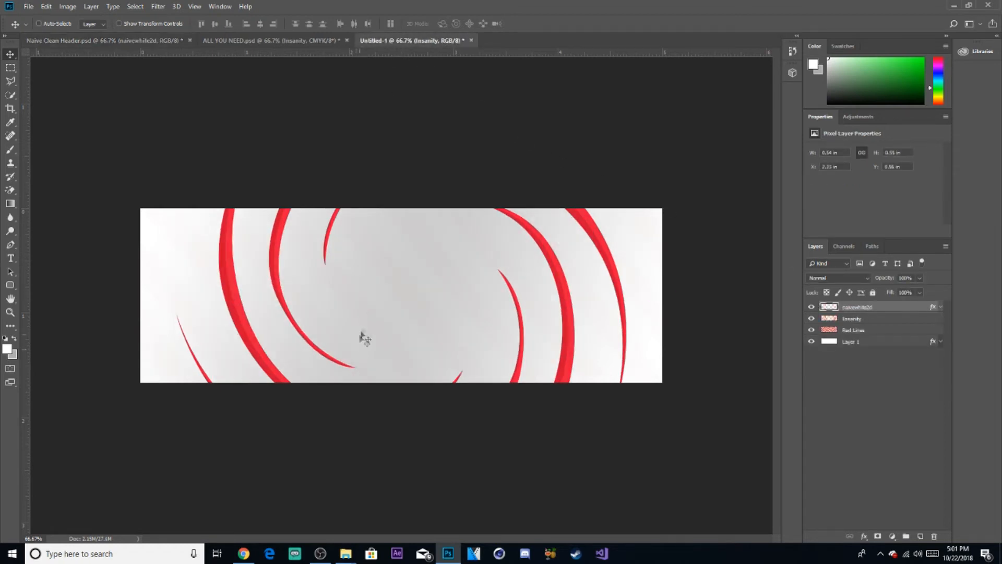
Step: Switch off the layer effects on the naivewhite2d logo layer
left_click(940, 308)
left_click(834, 317)
left_click(834, 317)
left_click(834, 317)
left_click(834, 317)
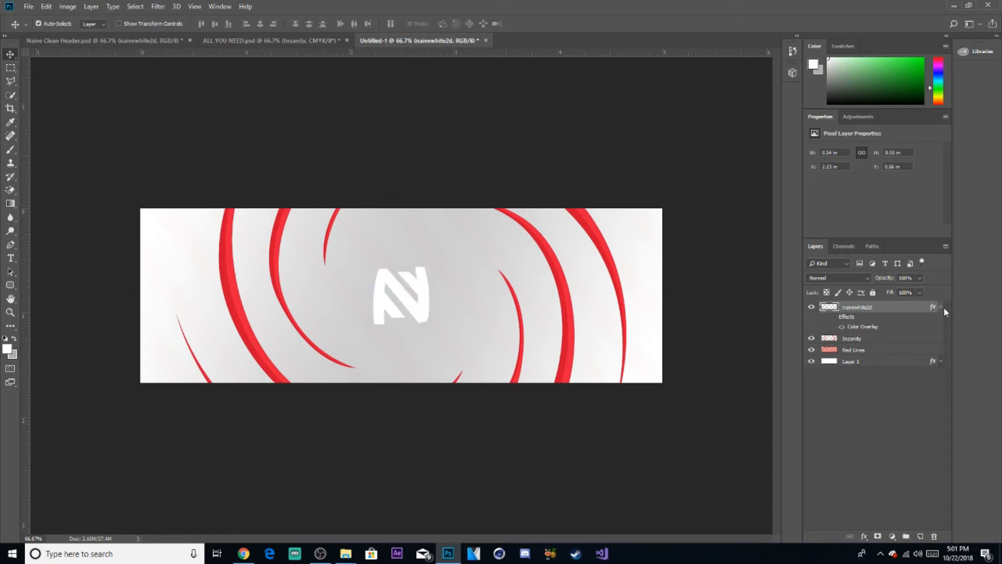
left_click(941, 308)
Step: Position the naivewhite2d logo in the centre of the header with Free Transform, at X 750 px and Y 250 px
key("ctrl+t")
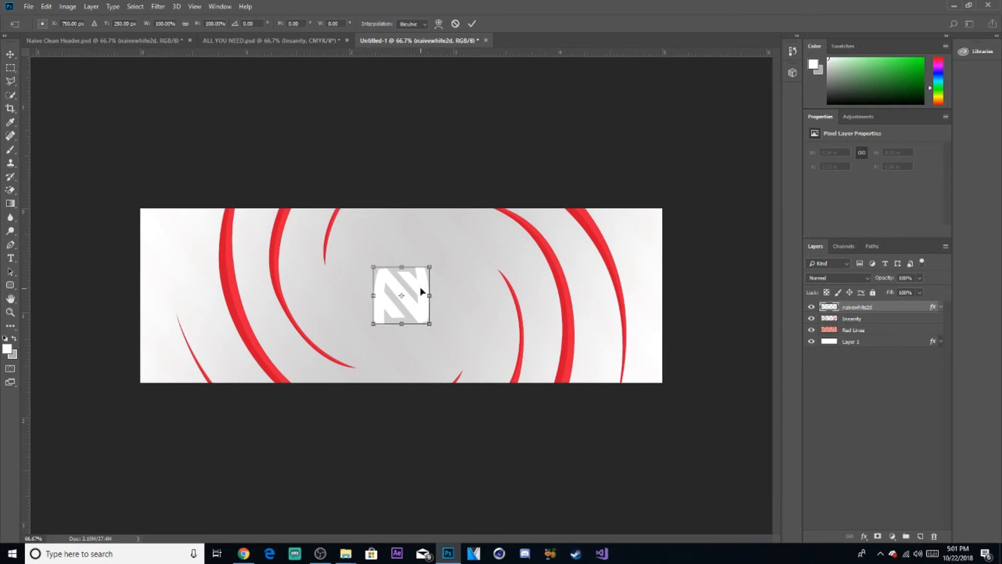
mouse_move(407, 290)
left_mouse_down()
mouse_move(428, 277)
mouse_move(405, 282)
left_mouse_up()
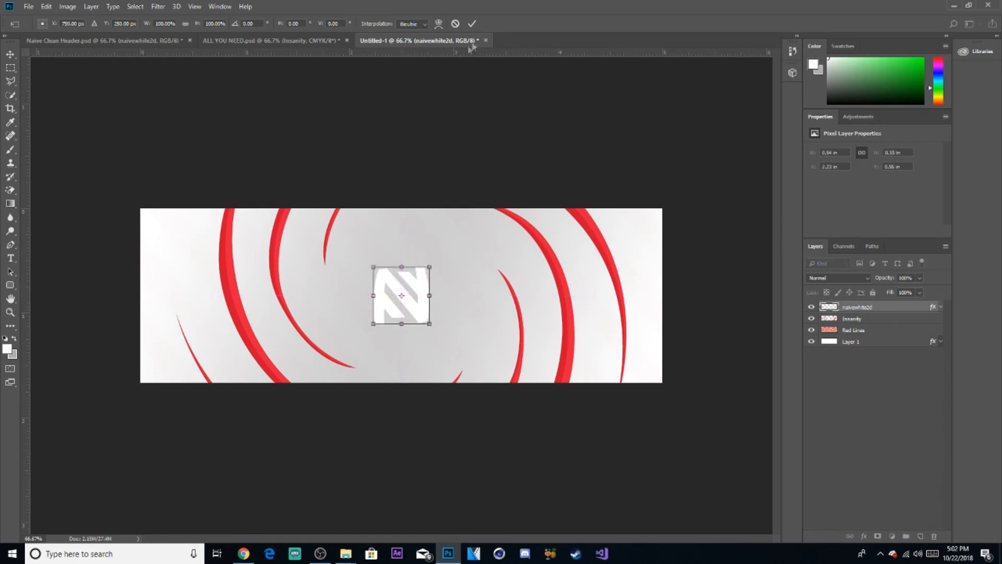
left_click(471, 24)
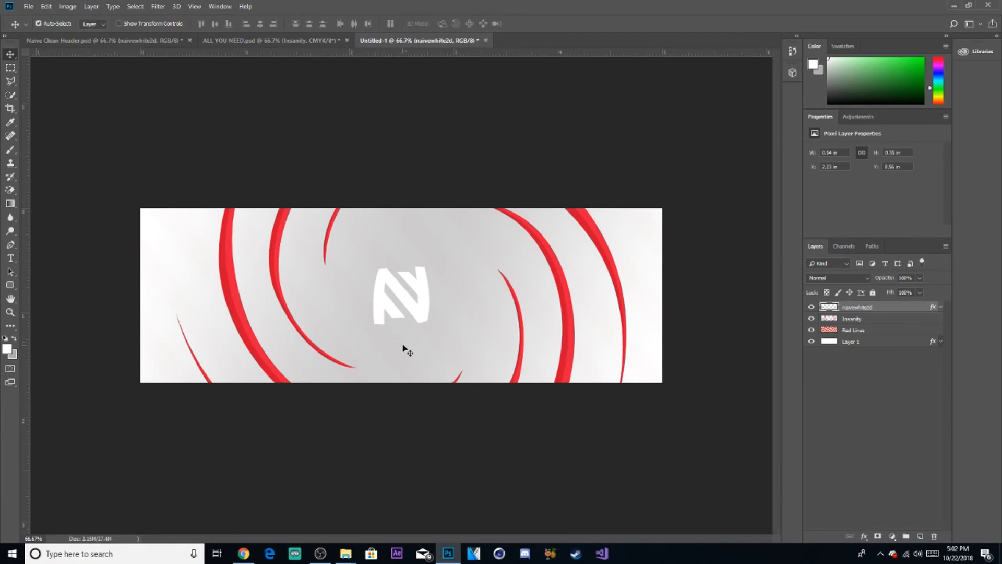
Step: Inspect the logo and the red swirl edges up close, and compare the header with Naive Clean Header.psd
scroll(367, 327, "up", 3)
scroll(368, 327, "down", 3)
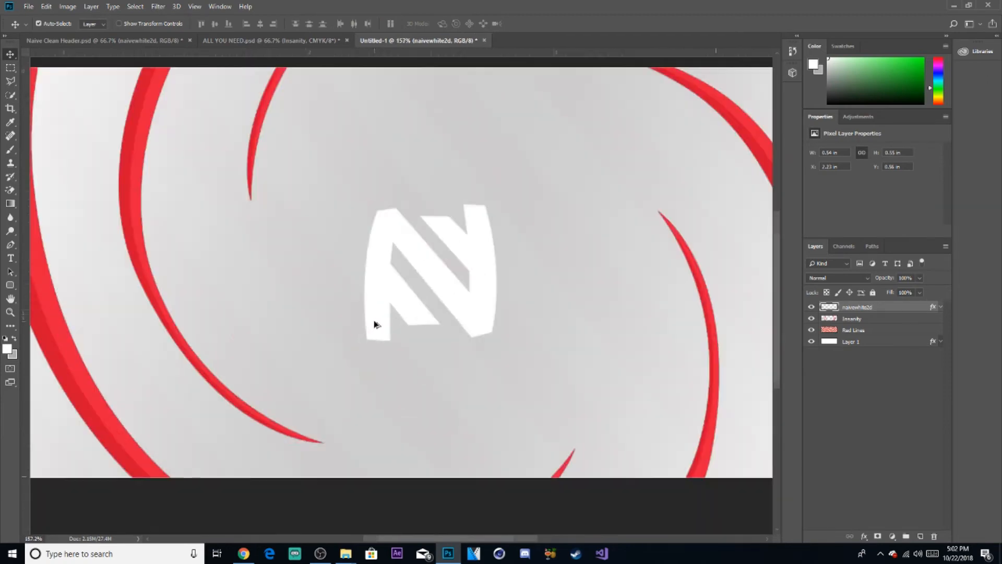
scroll(376, 322, "up", 4)
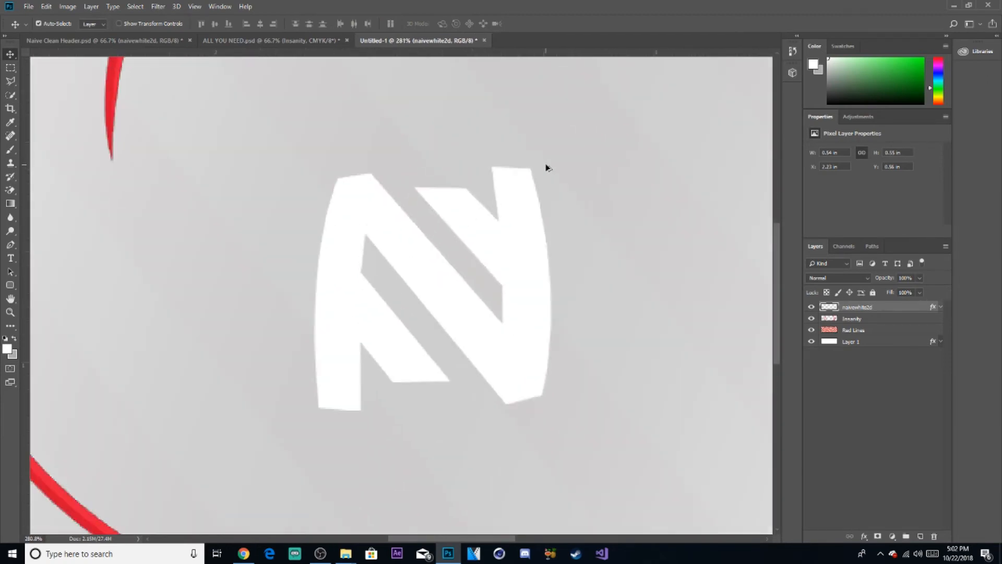
scroll(544, 217, "down", 1)
key("ctrl+0")
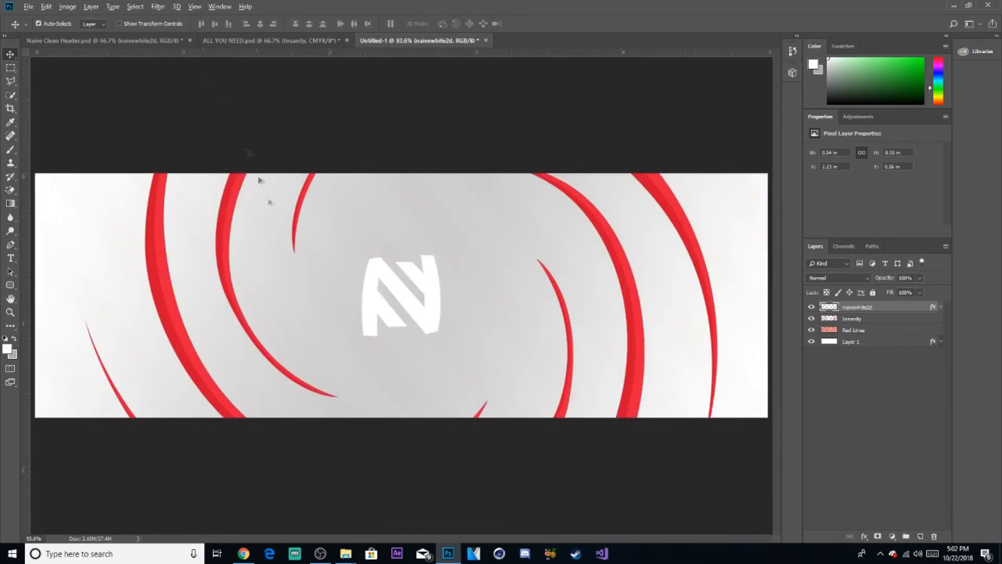
scroll(257, 179, "up", 6)
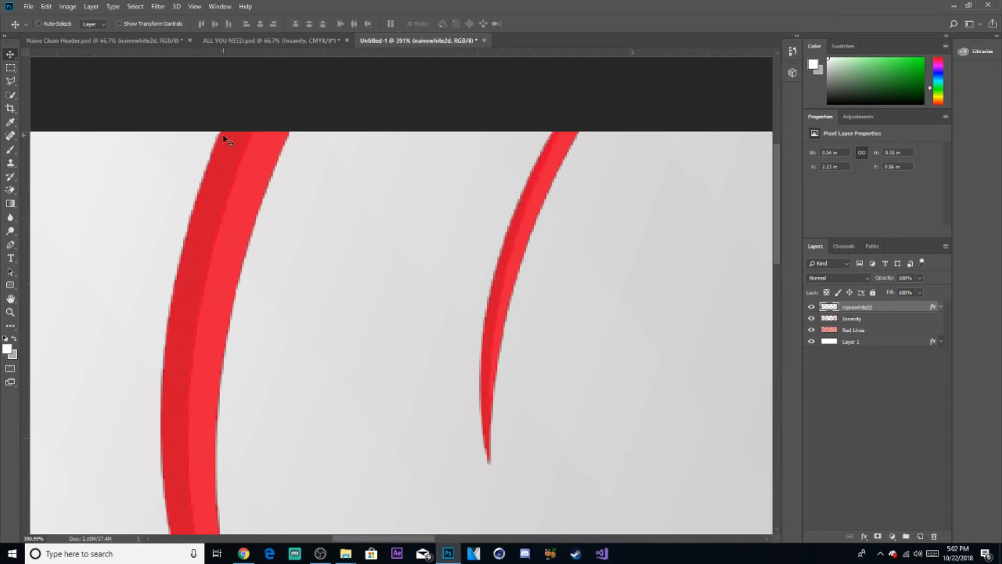
key("ctrl+0")
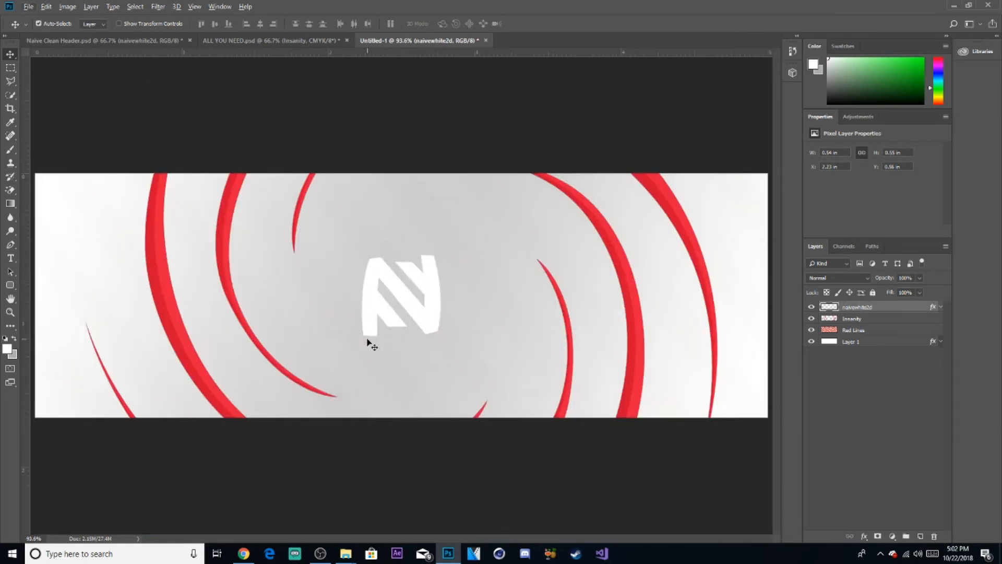
left_click(152, 40)
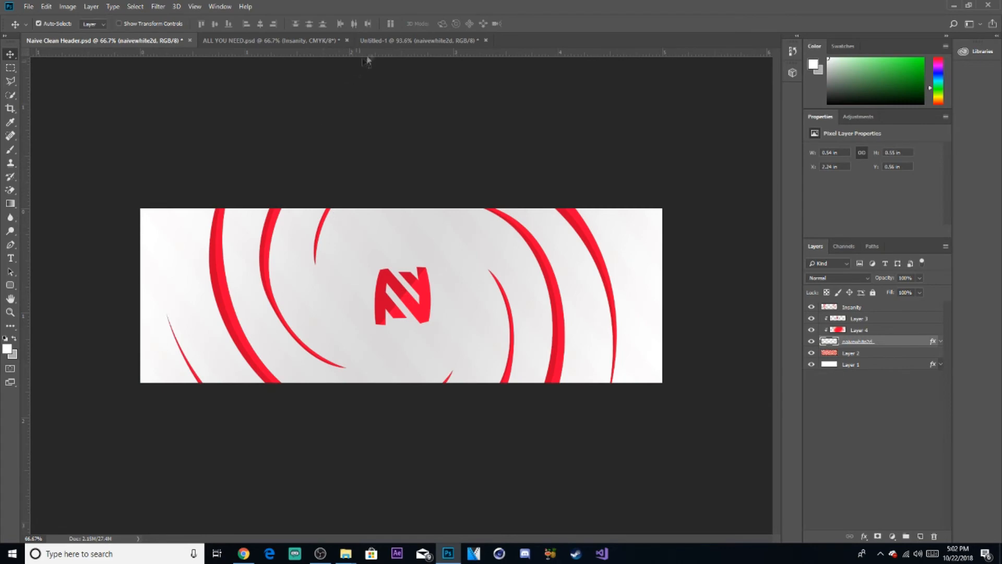
left_click(388, 40)
Step: Add a new layer above the logo and place the first Pen tool anchor on the logo's upper-right corner
scroll(406, 349, "up", 2)
scroll(406, 349, "up", 2)
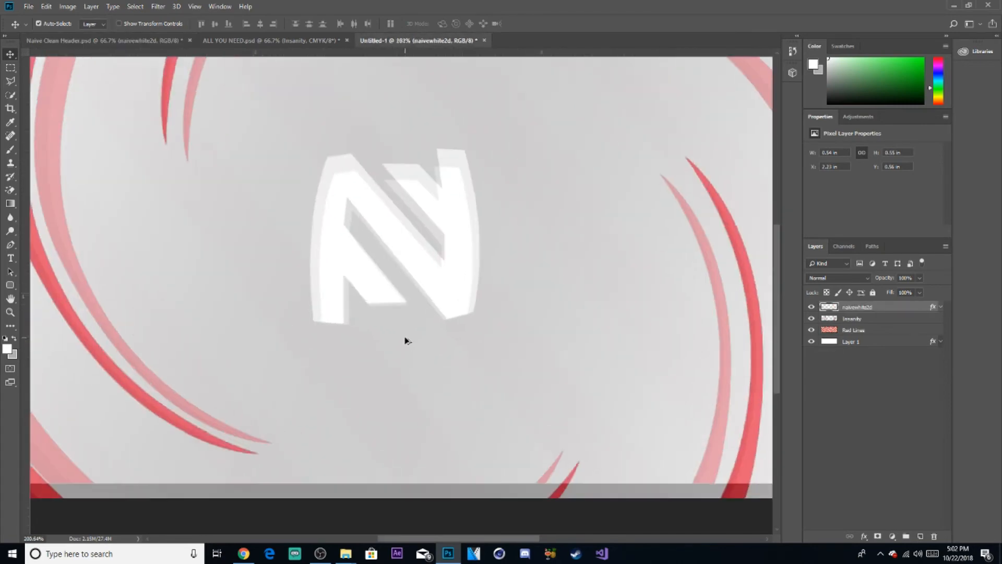
left_click(921, 536)
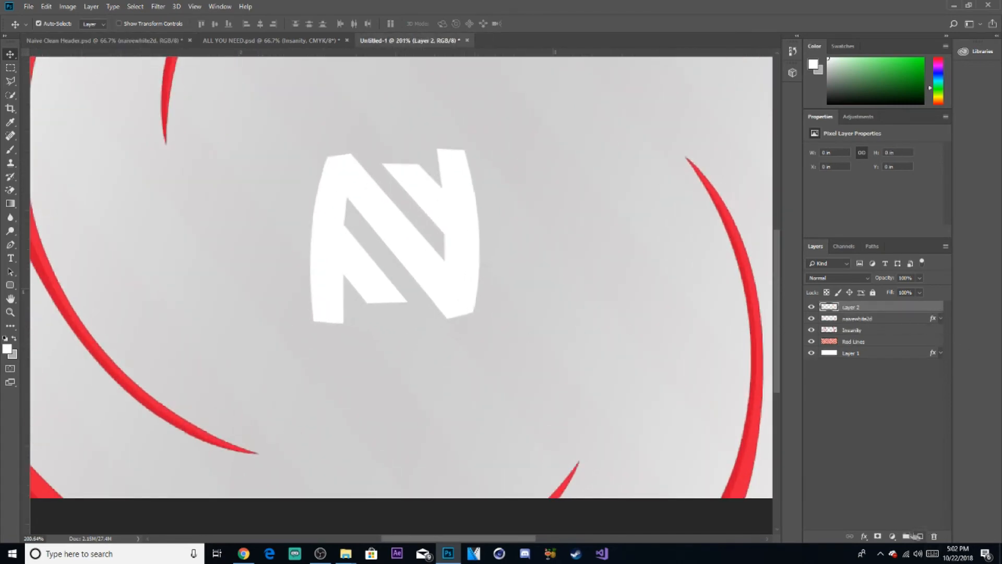
left_click(9, 244)
scroll(373, 307, "up", 3)
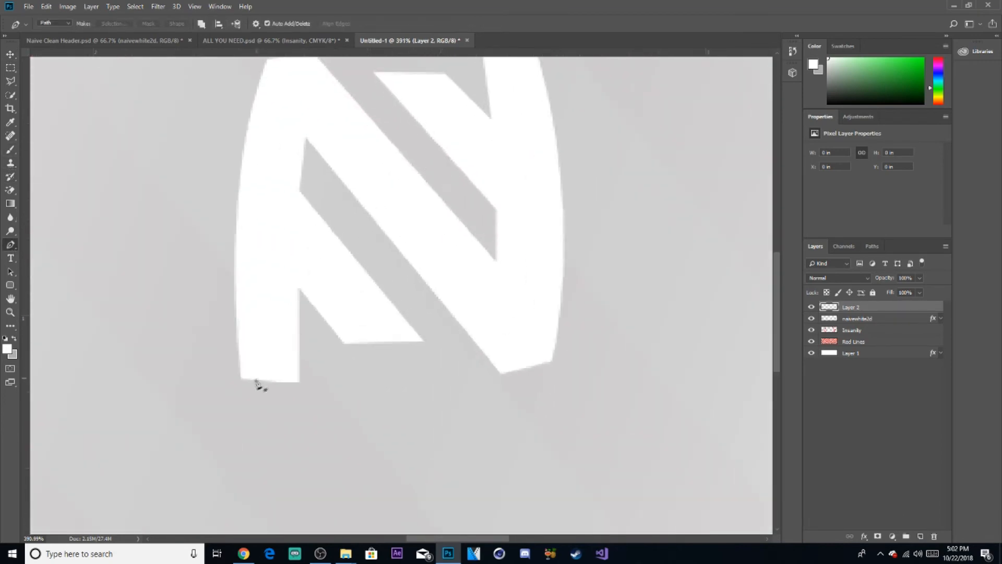
scroll(239, 387, "up", 3)
scroll(240, 389, "down", 5)
scroll(217, 156, "down", 5)
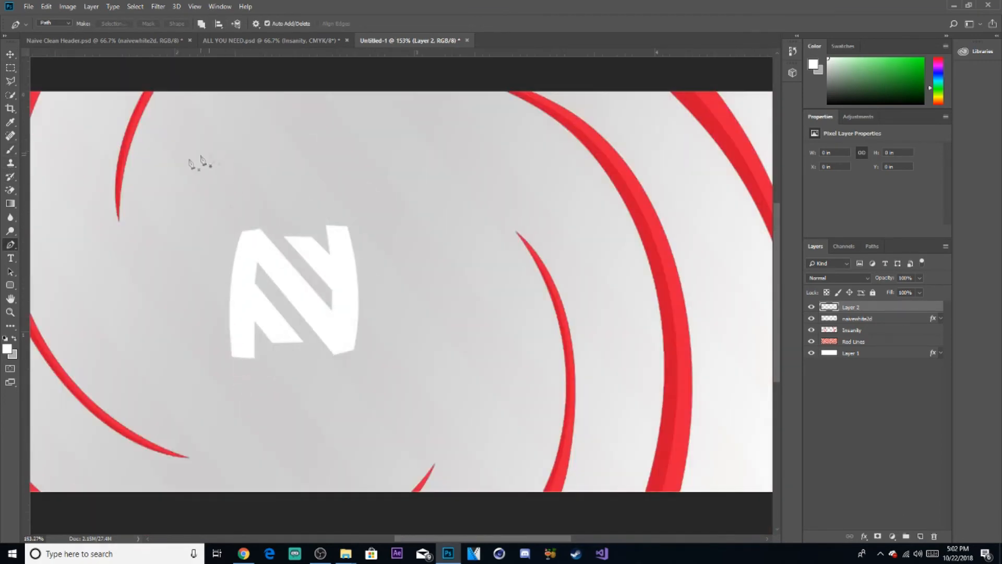
scroll(385, 264, "up", 3)
scroll(289, 359, "up", 3)
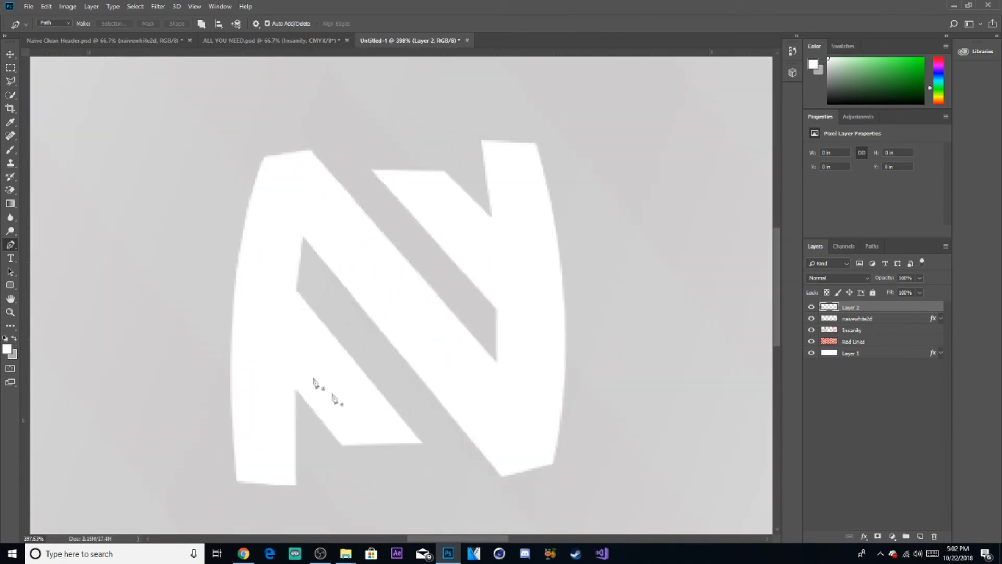
scroll(558, 129, "up", 3)
scroll(558, 129, "up", 5)
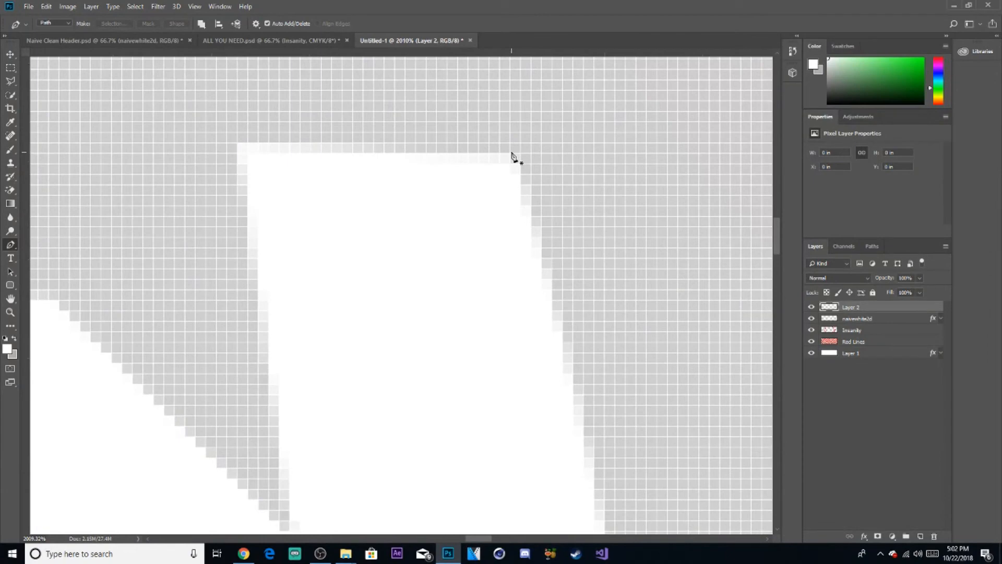
left_click(513, 155)
Step: Extend the path diagonally to the logo's lower-left corner and close it loosely around the logo's upper-left half
key("ctrl+0")
scroll(358, 351, "up", 7)
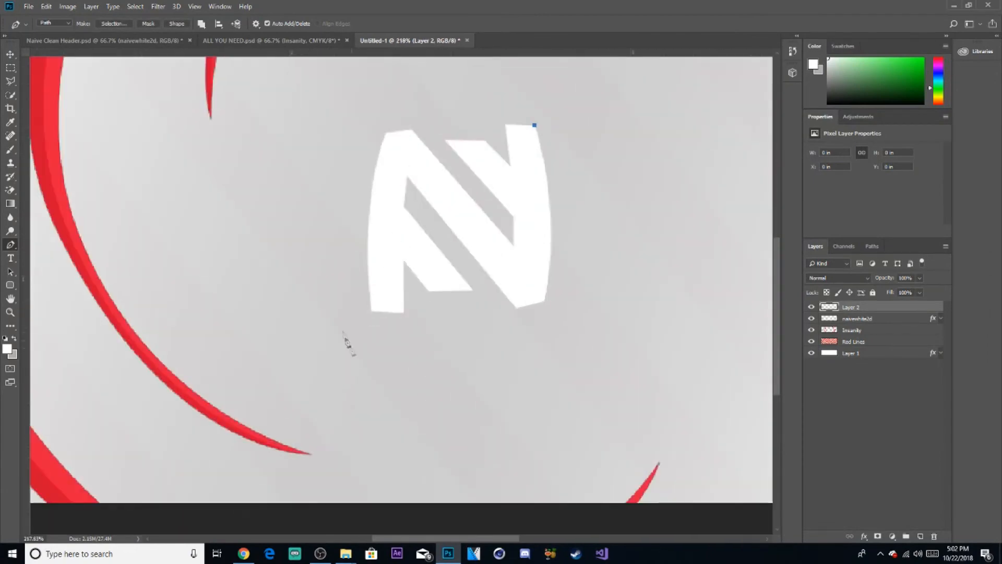
scroll(413, 300, "up", 4)
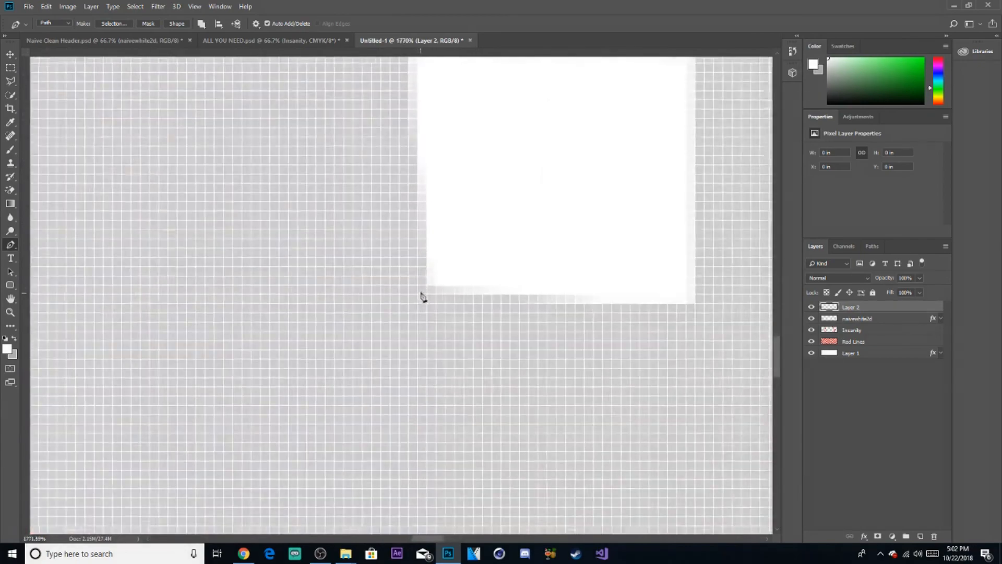
left_click(427, 286)
key("ctrl+0")
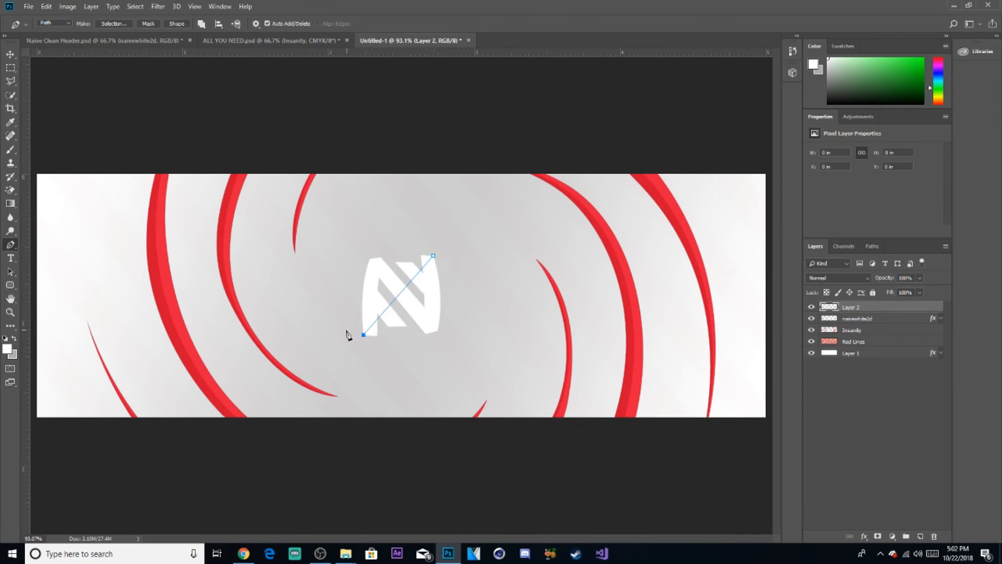
left_click(327, 291)
left_click(327, 244)
left_click(369, 212)
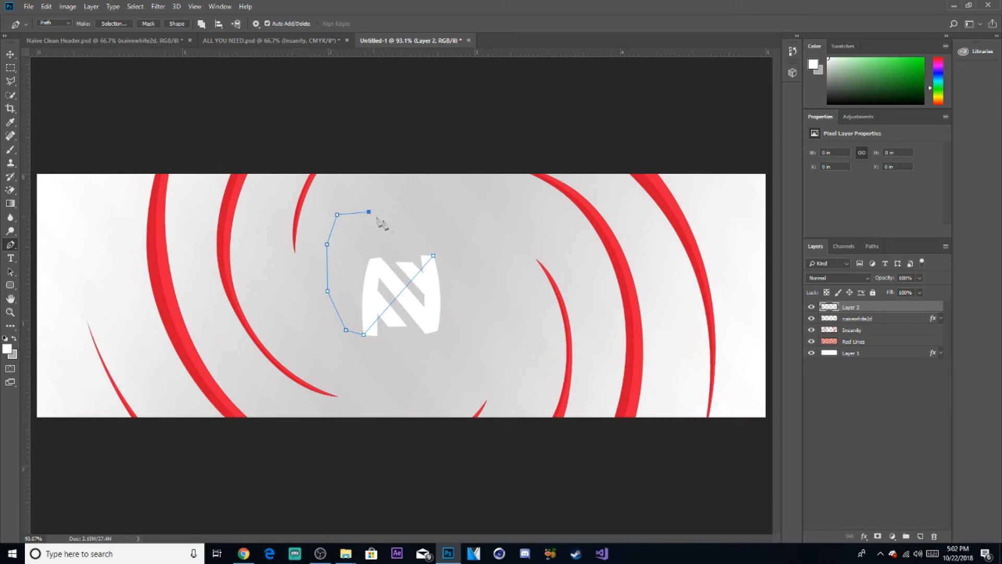
left_click(413, 209)
Step: Fill the path on Layer 2 with the darker red sampled from a swirl, using Normal mode at 100% opacity
right_click(392, 263)
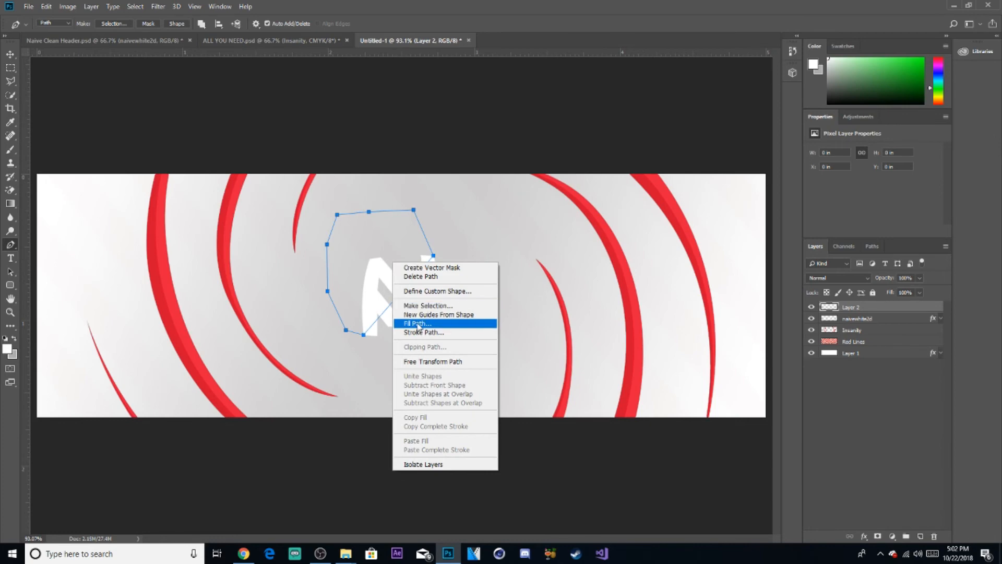
left_click(418, 324)
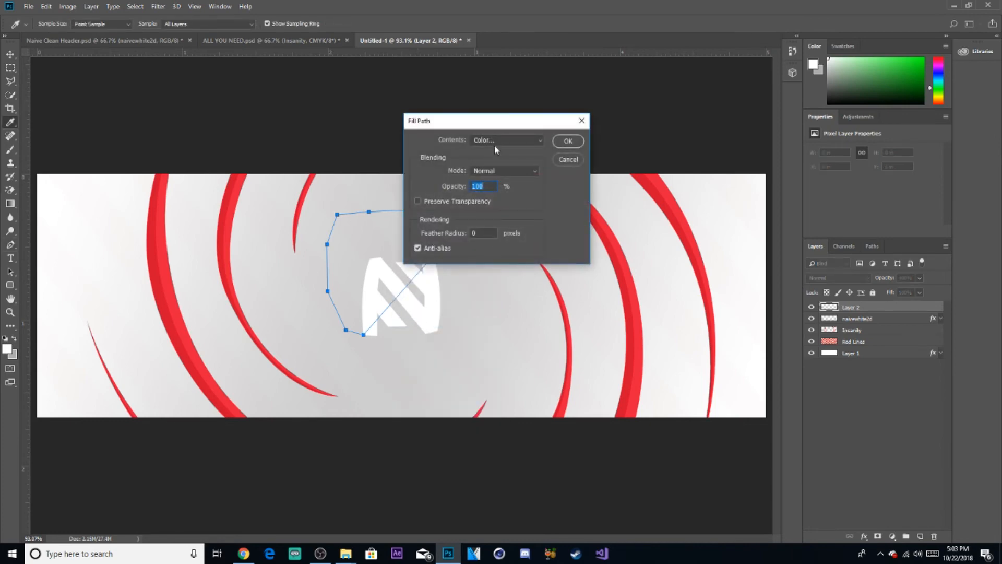
left_click(494, 142)
left_click(480, 170)
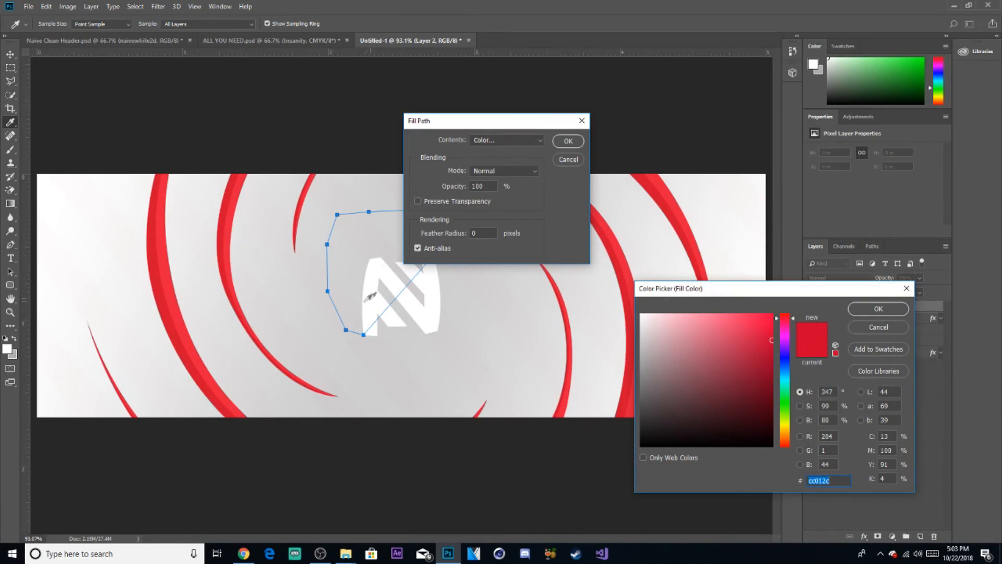
left_click(302, 301)
left_click(425, 319)
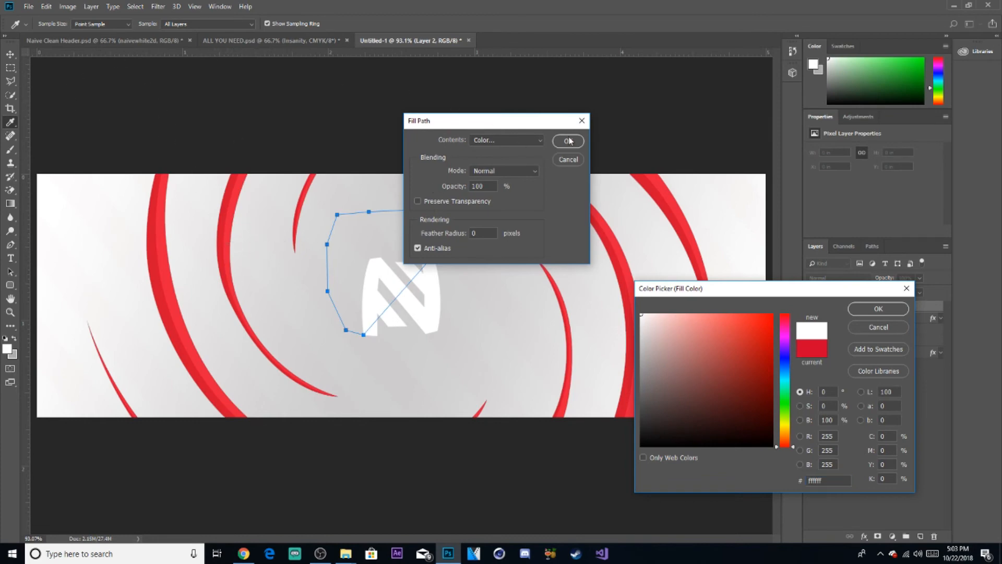
left_click(224, 224)
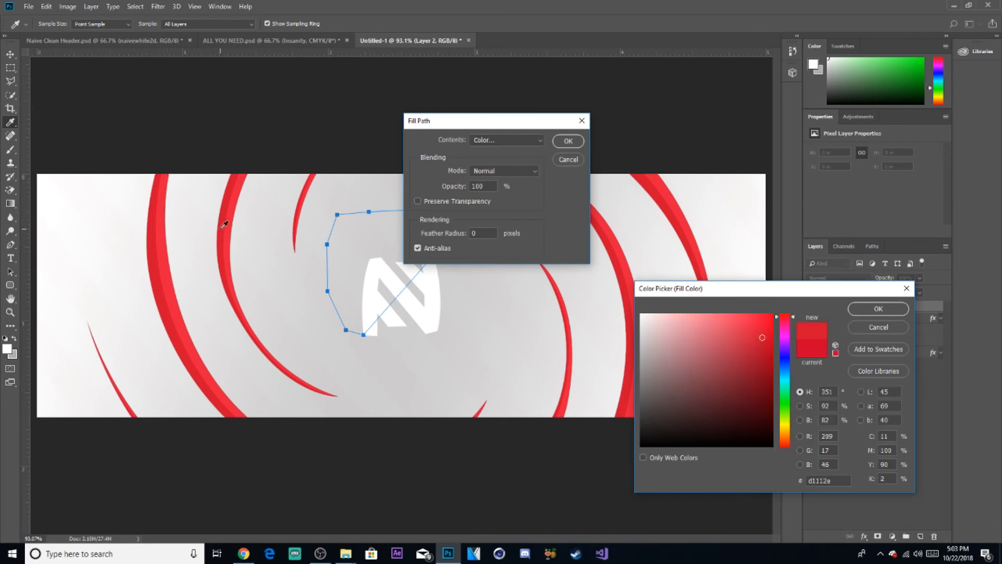
left_click(226, 225)
left_click(835, 479)
left_click(836, 481)
left_click(568, 142)
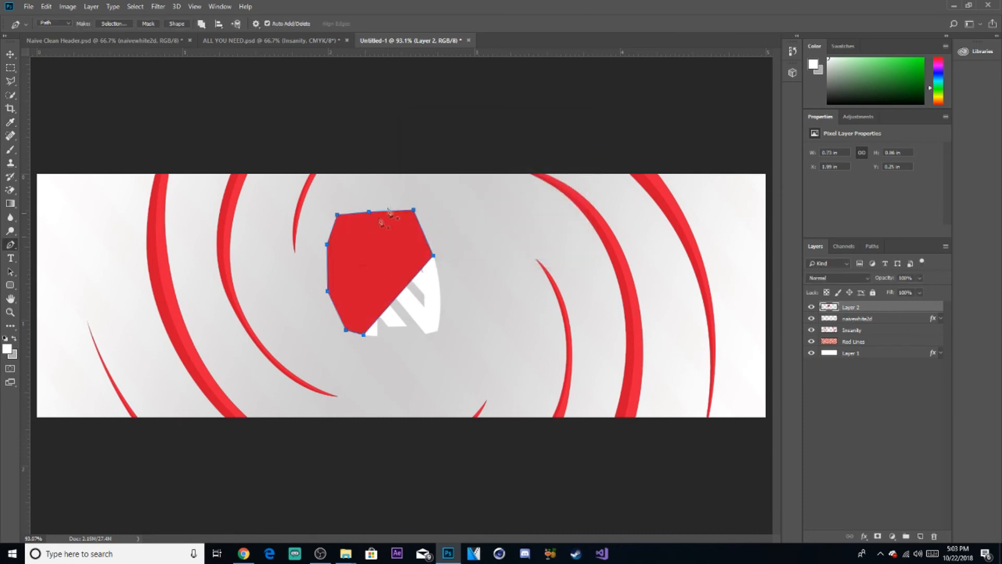
Step: Delete the path around the red shape and clip Layer 2 to the naivewhite2d logo layer
right_click(382, 265)
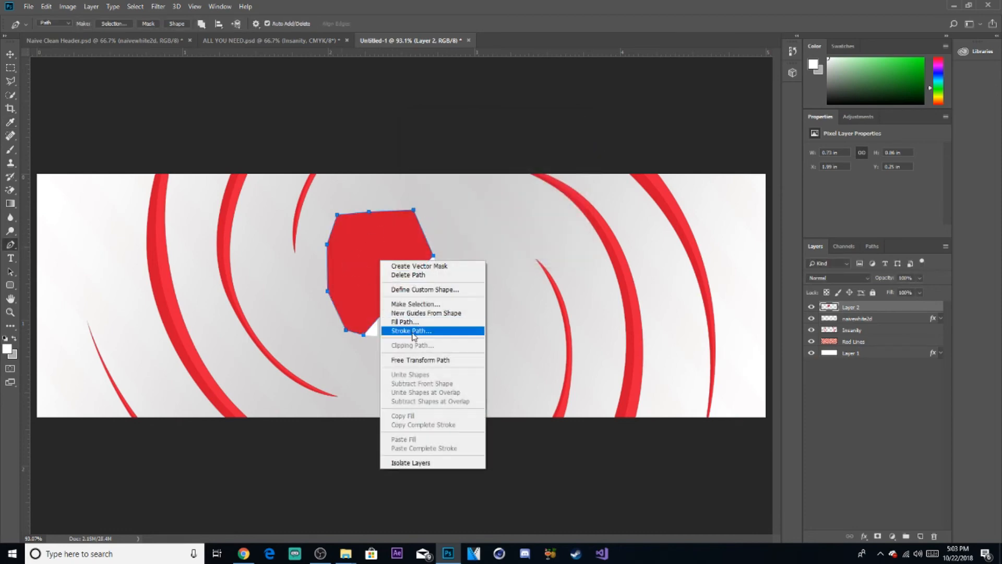
left_click(402, 275)
left_click(104, 41)
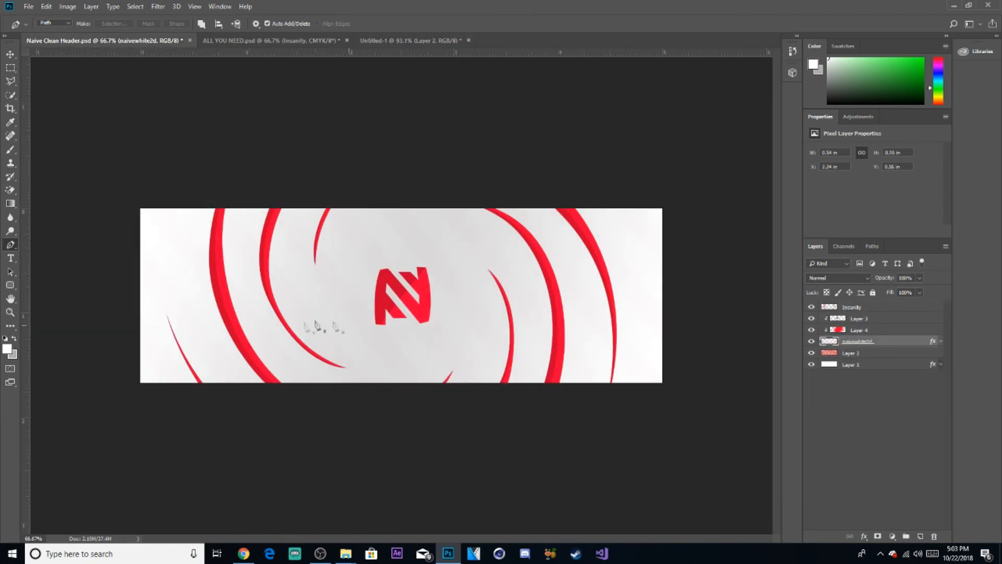
left_click(375, 43)
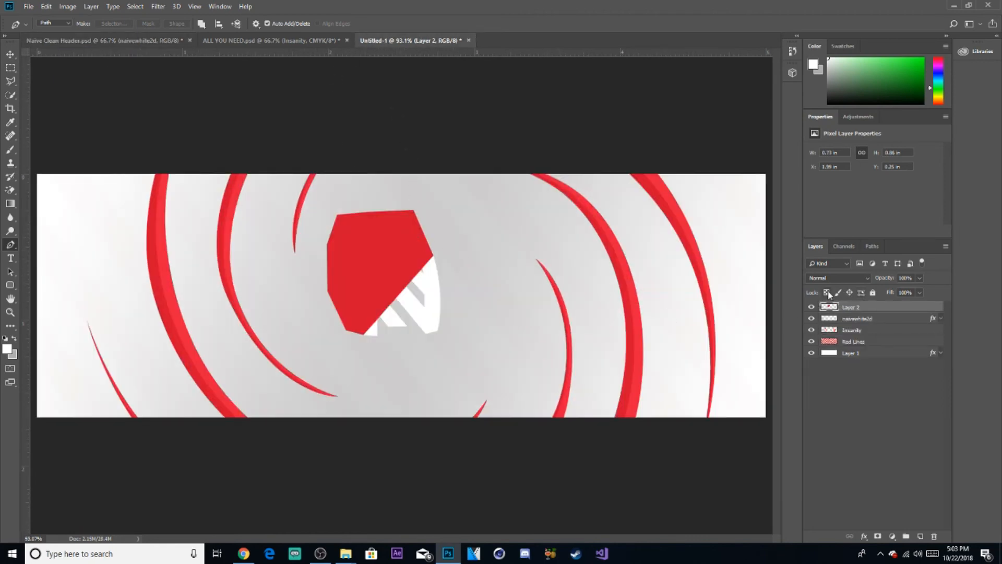
right_click(893, 310)
left_click(812, 302)
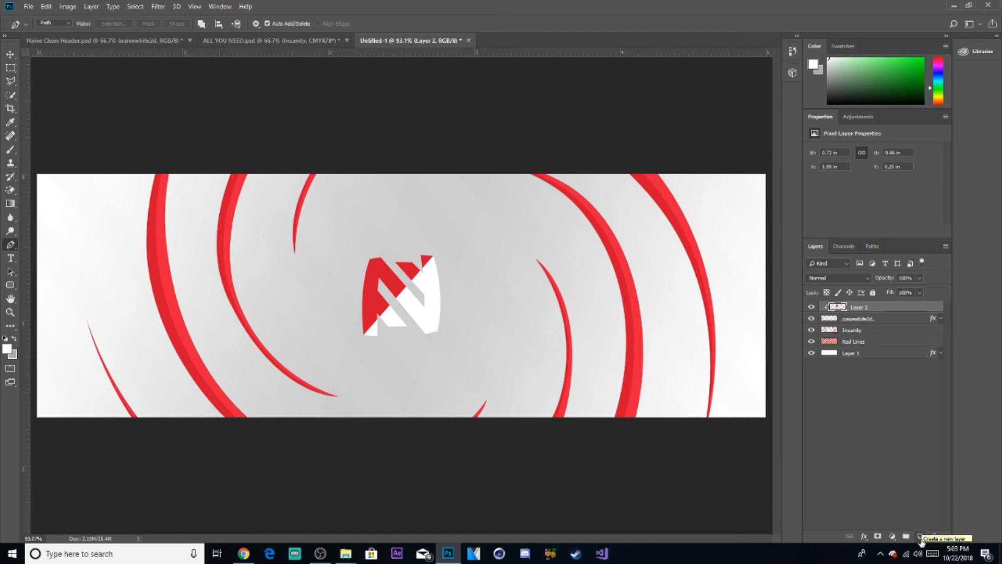
Step: Add a new layer and place it between Layer 2 and the naivewhite2d layer, clipped to the logo
left_click(920, 538)
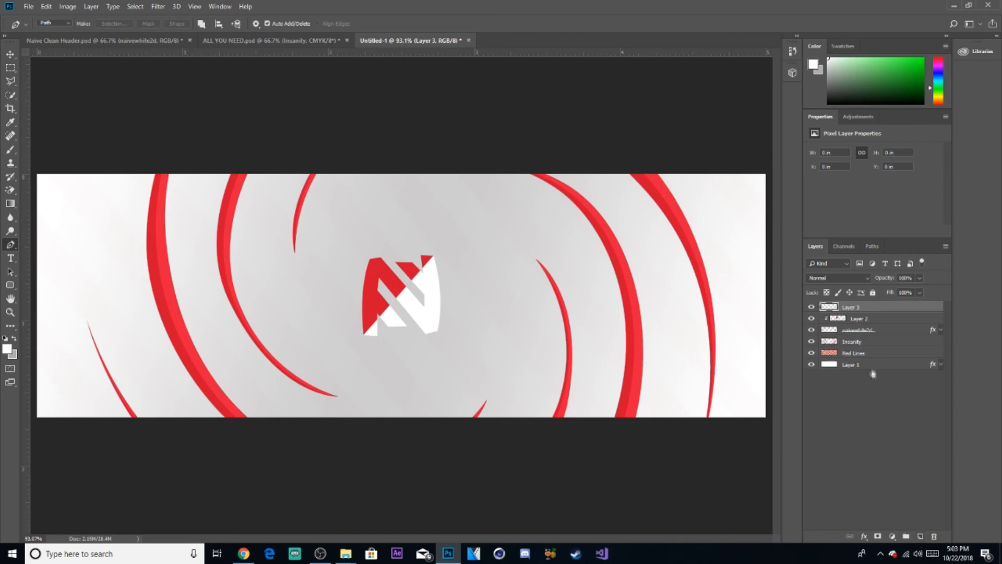
left_click_drag(858, 312, 872, 327)
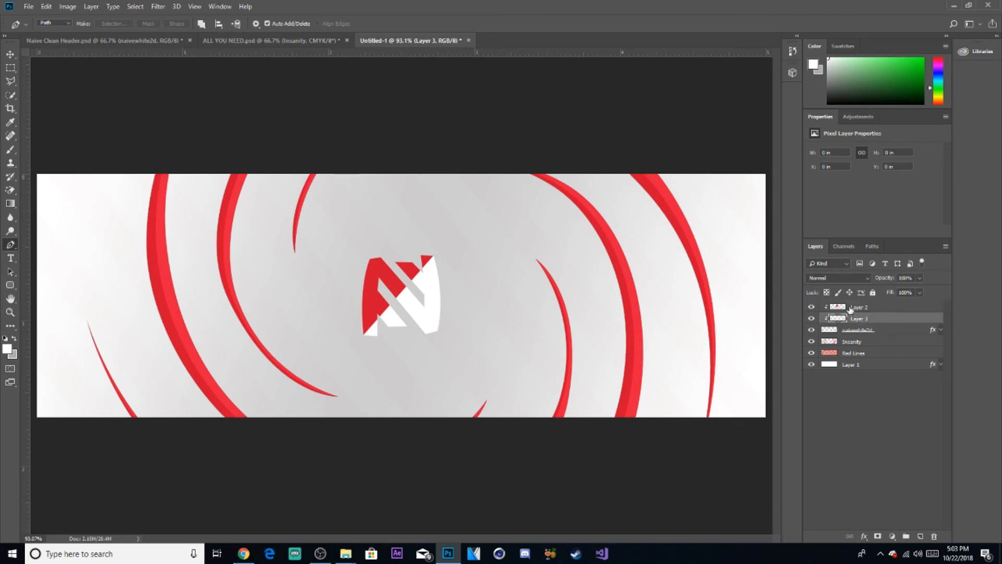
left_click(864, 311)
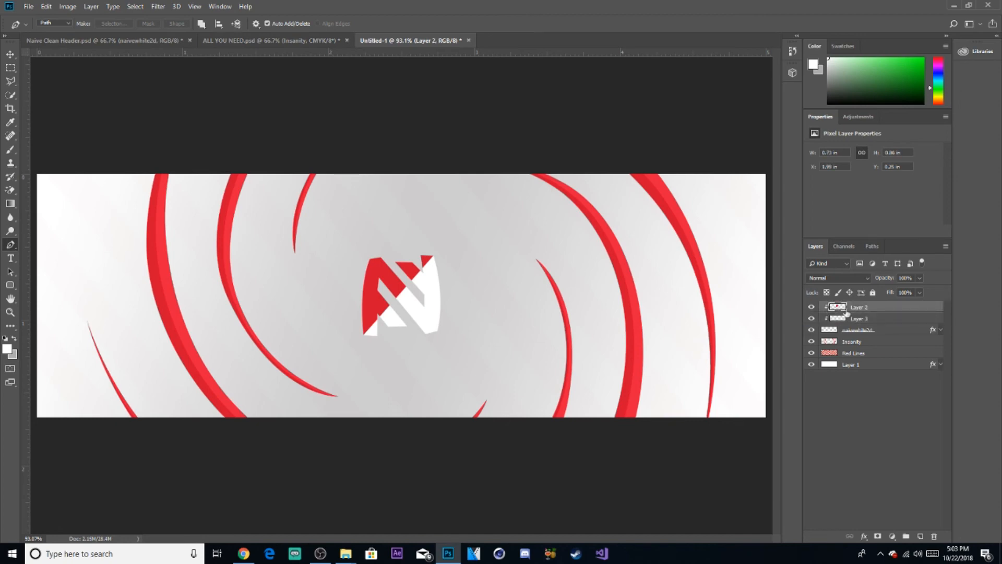
left_click(872, 318)
left_click_drag(859, 308, 865, 324)
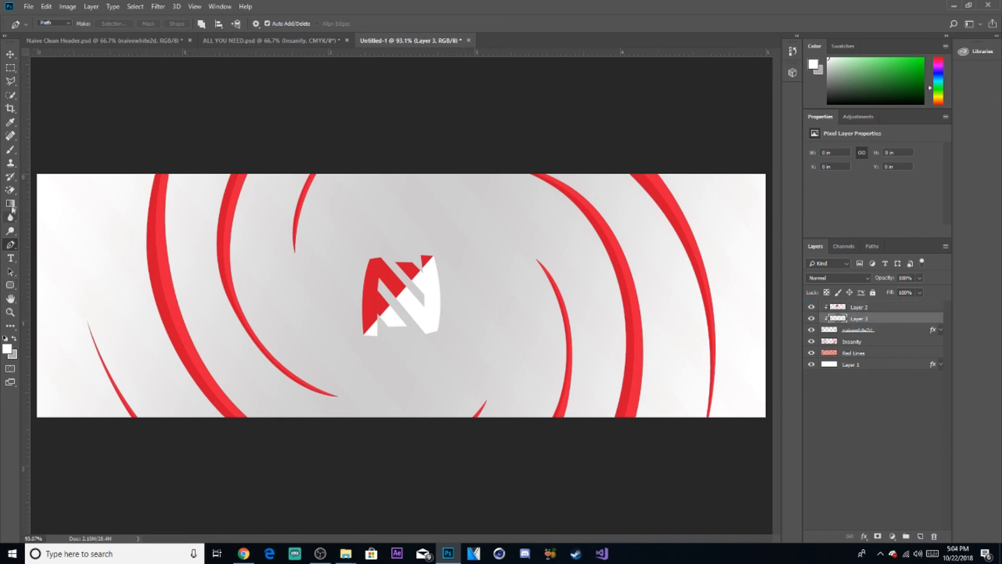
Step: Paint across Layer 3 with the Brush, covering the whole logo in the brighter red sampled from a swirl
left_click(10, 149)
left_click(7, 349)
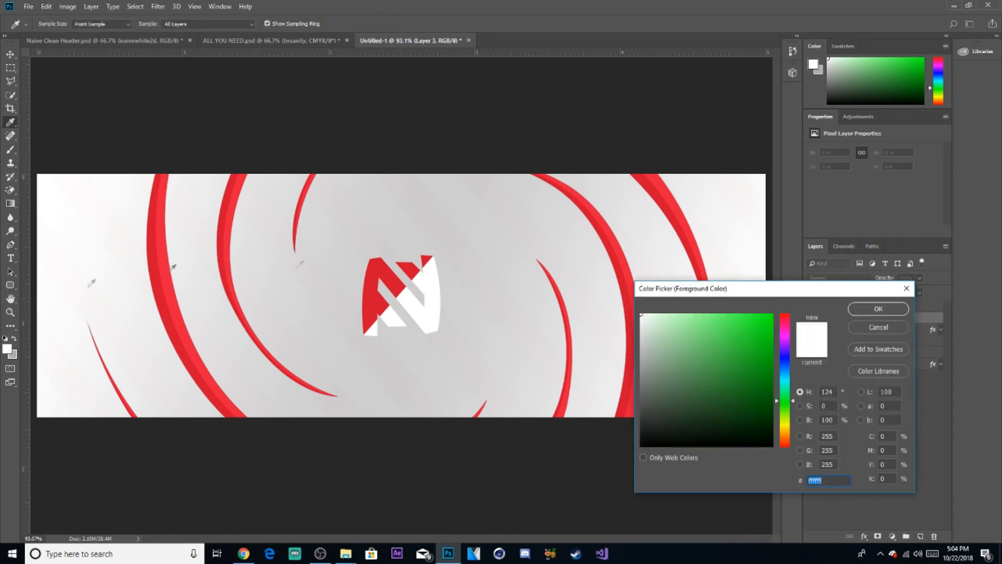
left_click(871, 308)
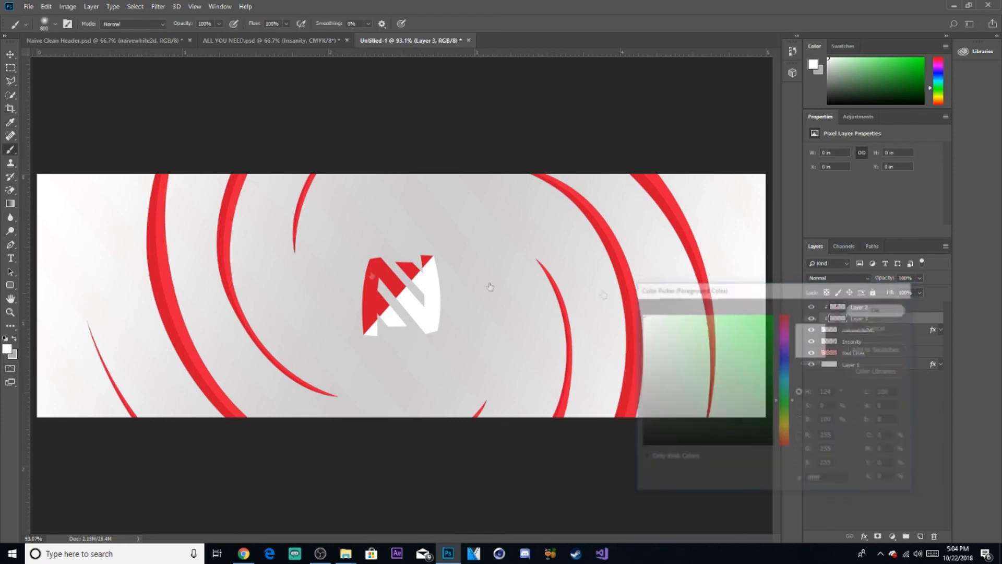
left_click(7, 349)
left_click(172, 284)
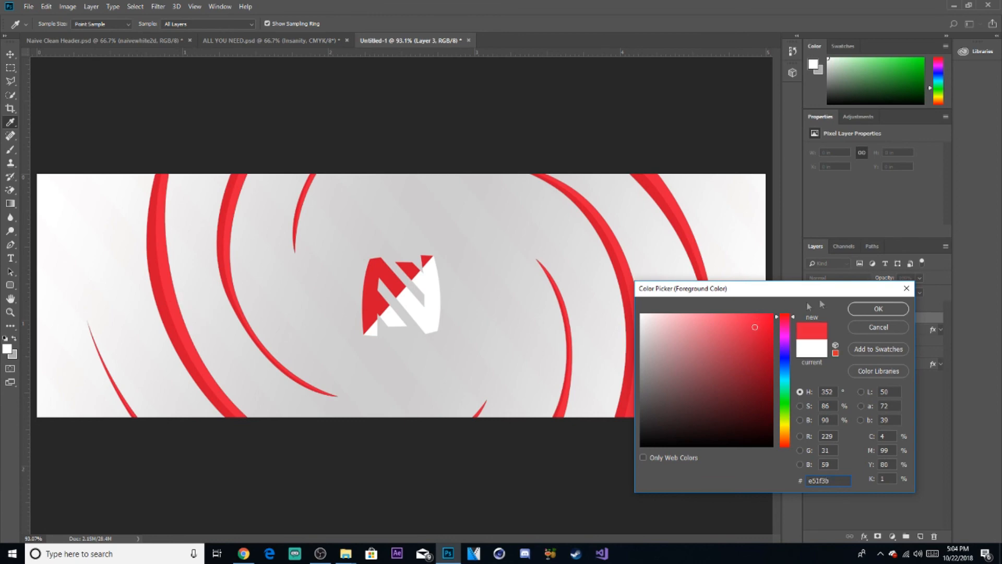
left_click(882, 309)
mouse_move(472, 256)
left_mouse_down()
mouse_move(517, 188)
mouse_move(363, 250)
mouse_move(470, 280)
mouse_move(395, 318)
mouse_move(224, 331)
mouse_move(626, 245)
left_mouse_up()
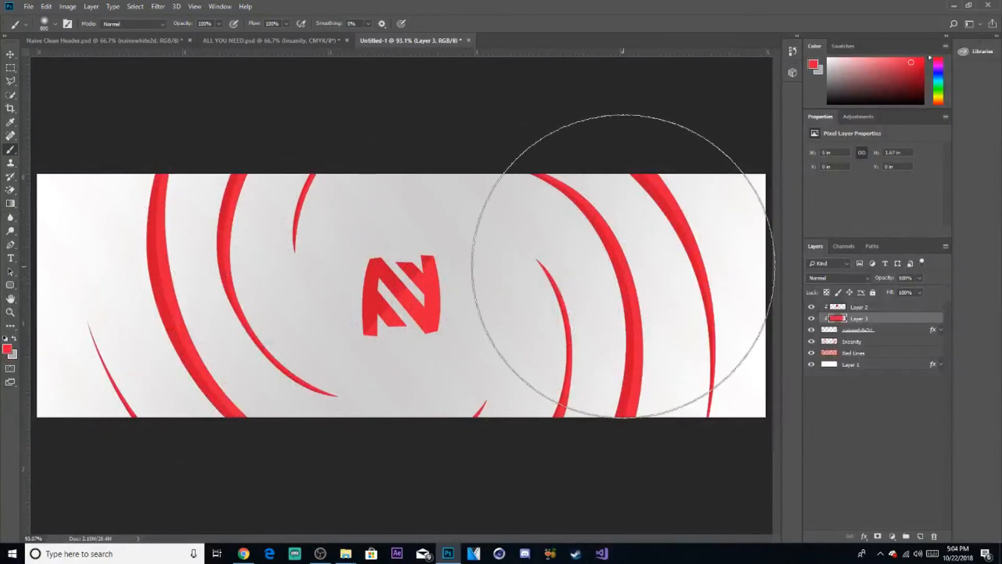
Step: Switch to the Move tool and deselect all layers
left_click(11, 55)
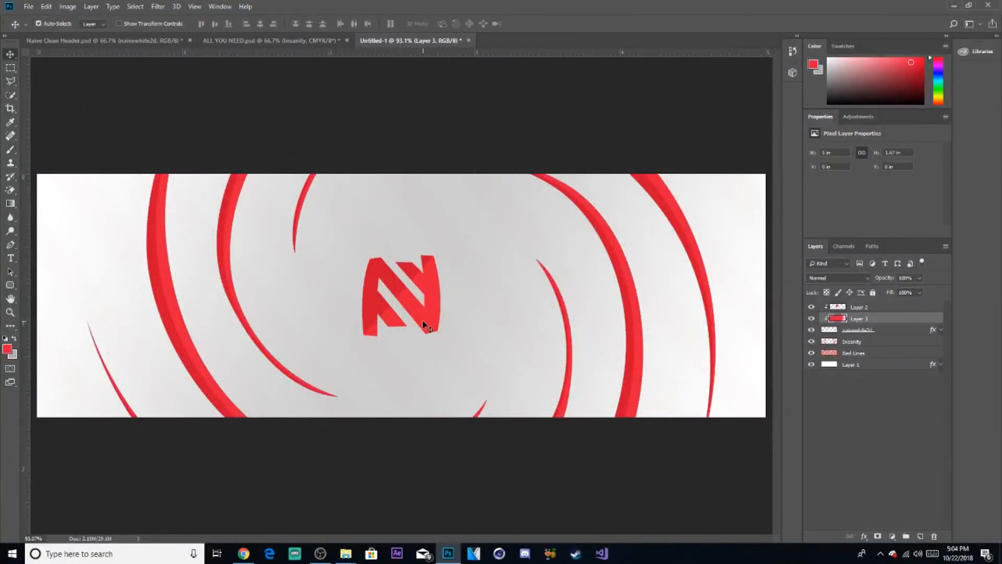
scroll(423, 324, "up", 1)
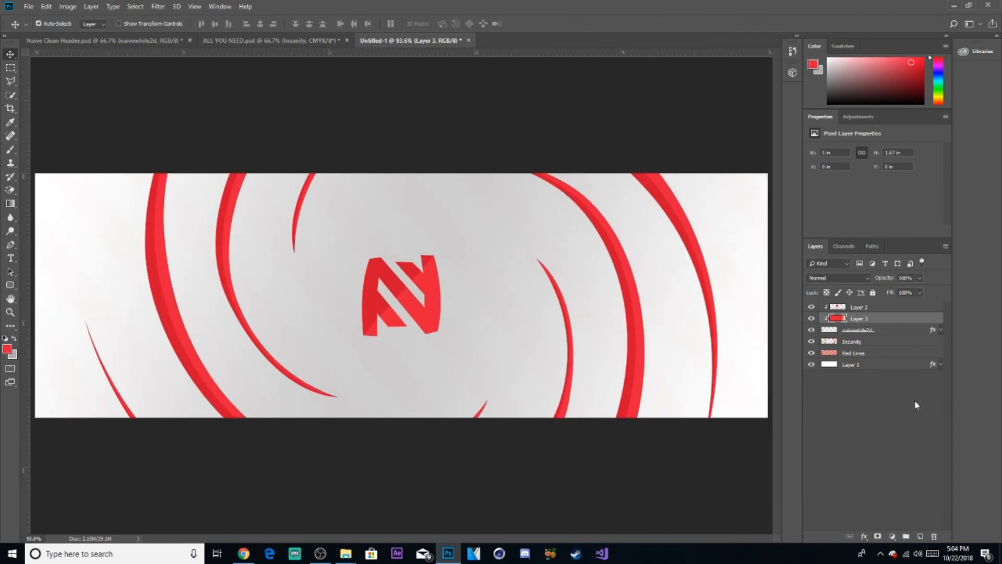
left_click(915, 401)
key("alt")
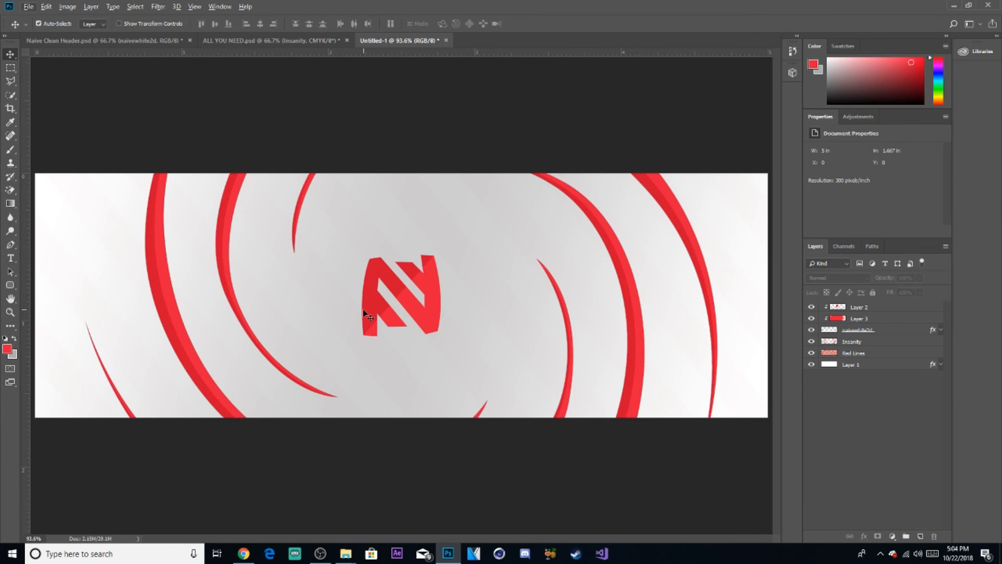